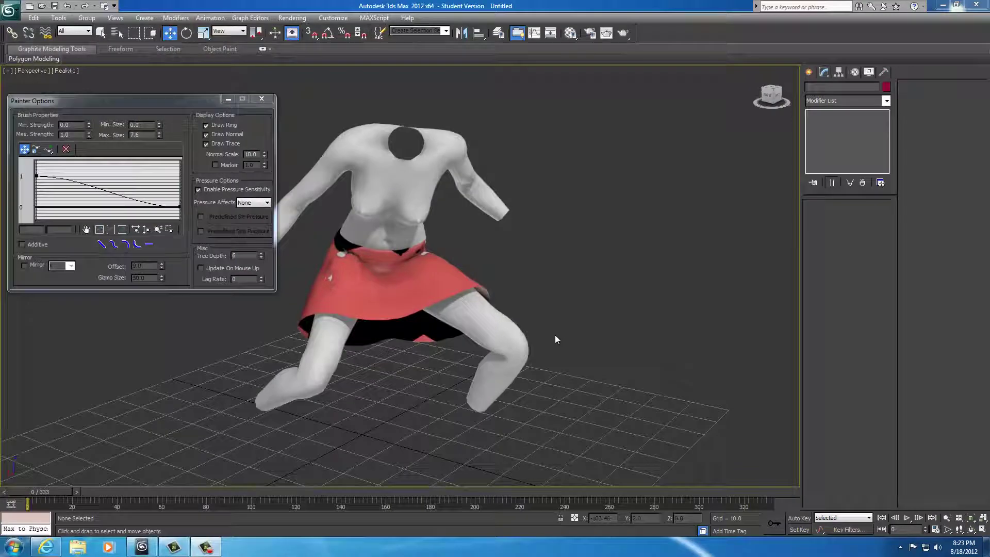
Step: Set the painter brush's maximum strength to 0.02
middle_drag(476, 308, 549, 369)
scroll(477, 397, up, 5)
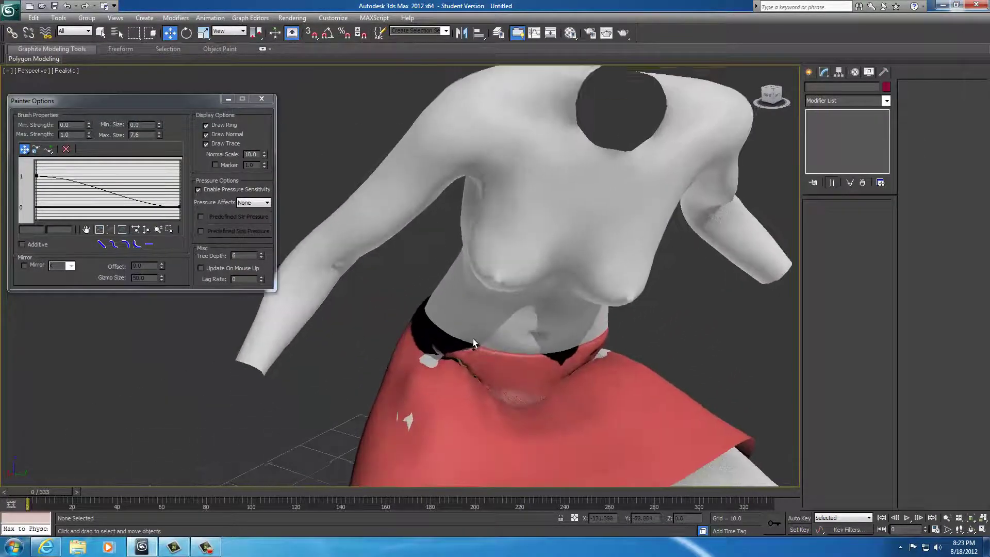
alt+middle_drag(473, 338, 387, 295)
alt+middle_drag(430, 323, 652, 388)
scroll(641, 335, up, 6)
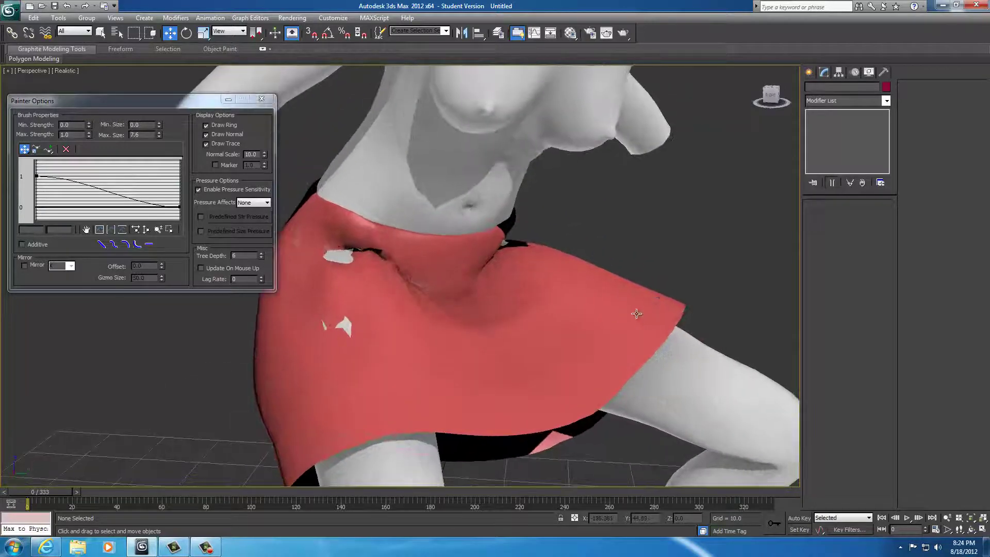
alt+middle_drag(611, 314, 481, 341)
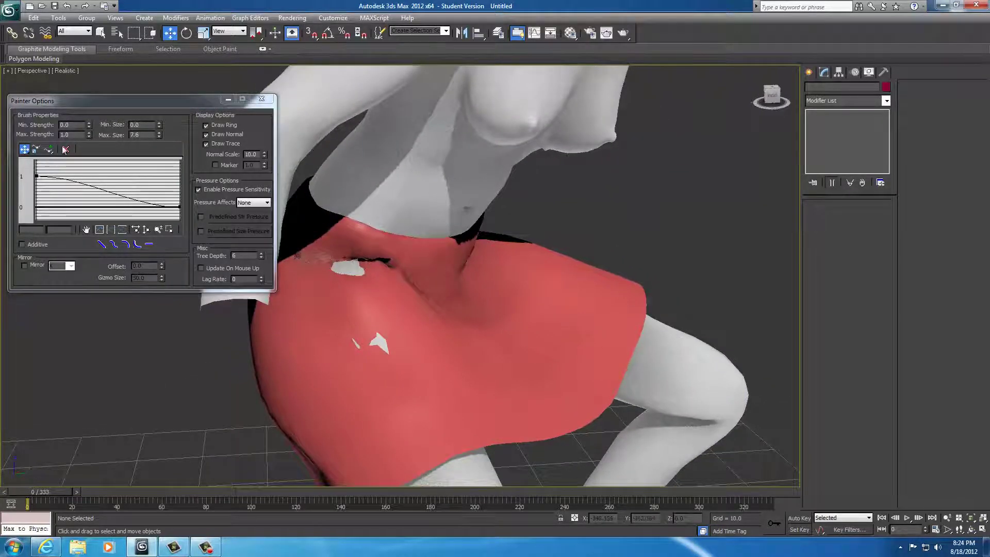
double_click(72, 135)
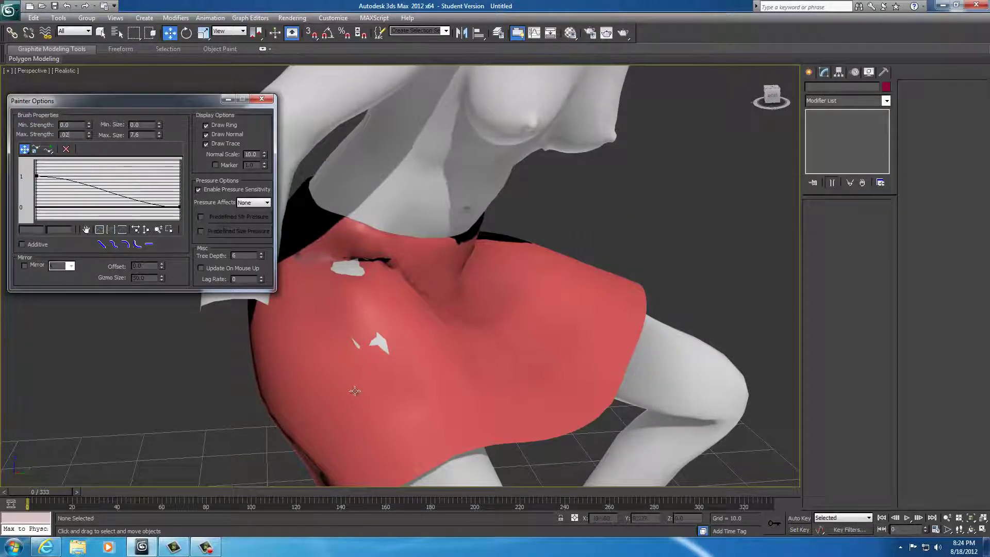
text(.02)
Step: Edit the envelopes of the skirt's Skin modifier and activate weight painting with a maximum brush size of 10.1
click(404, 396)
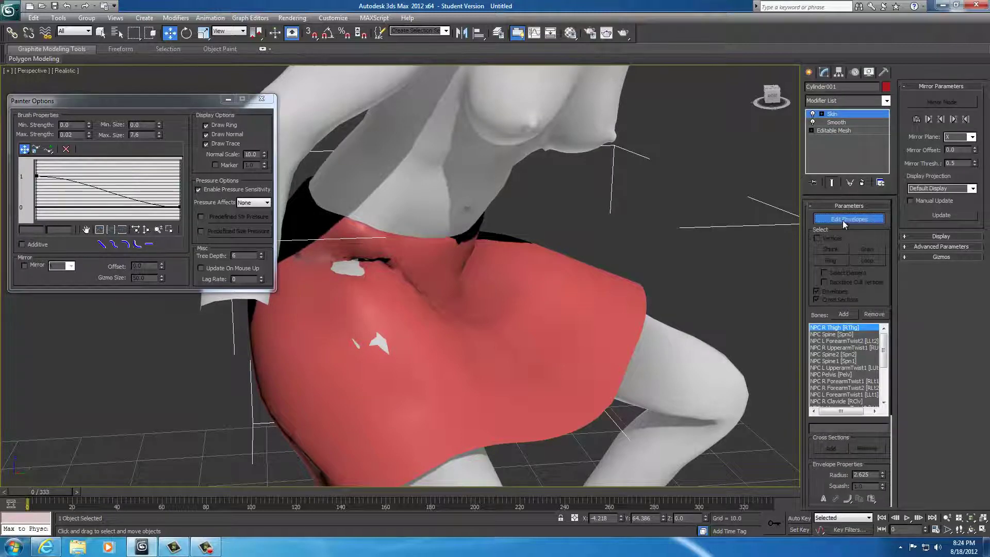
click(845, 221)
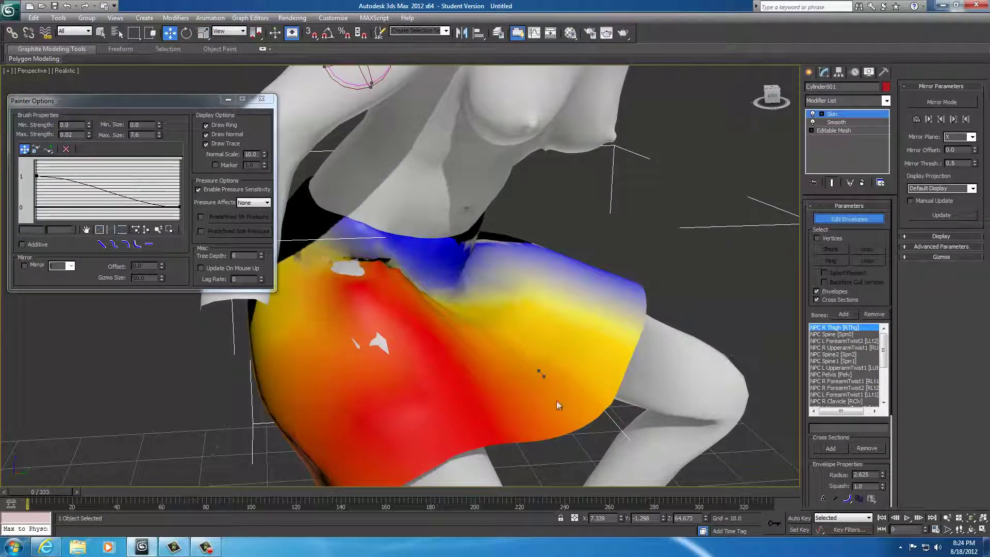
drag(821, 478, 819, 344)
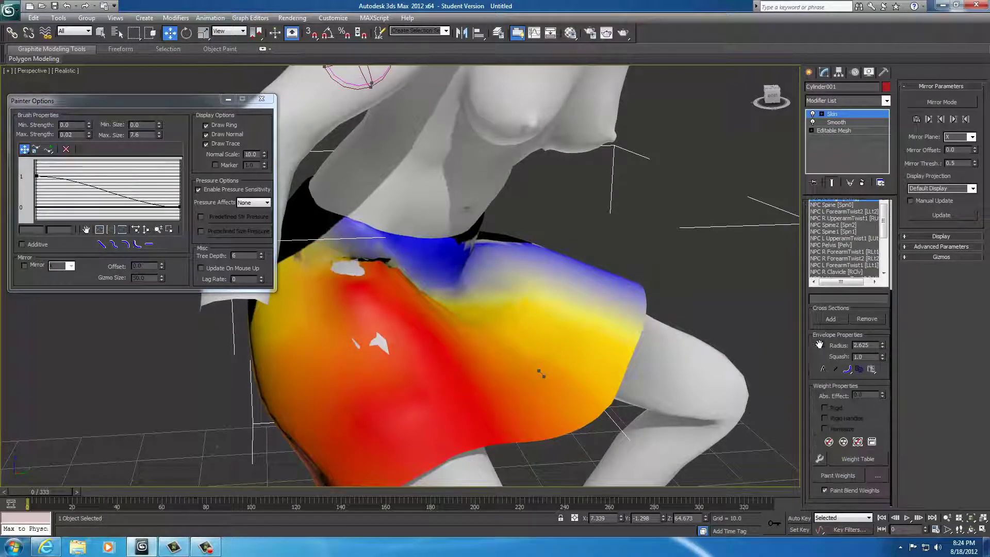
click(821, 478)
ctrl+shift+drag(361, 349, 360, 345)
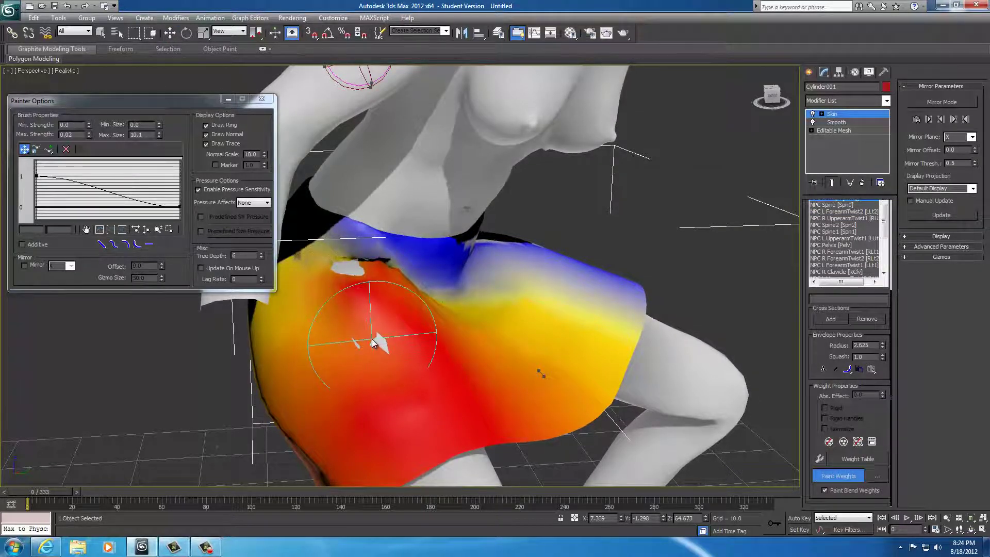
Step: Paint NPC R Thigh weight over the small holes on the skirt's front where the right thigh pokes through
drag(373, 344, 371, 343)
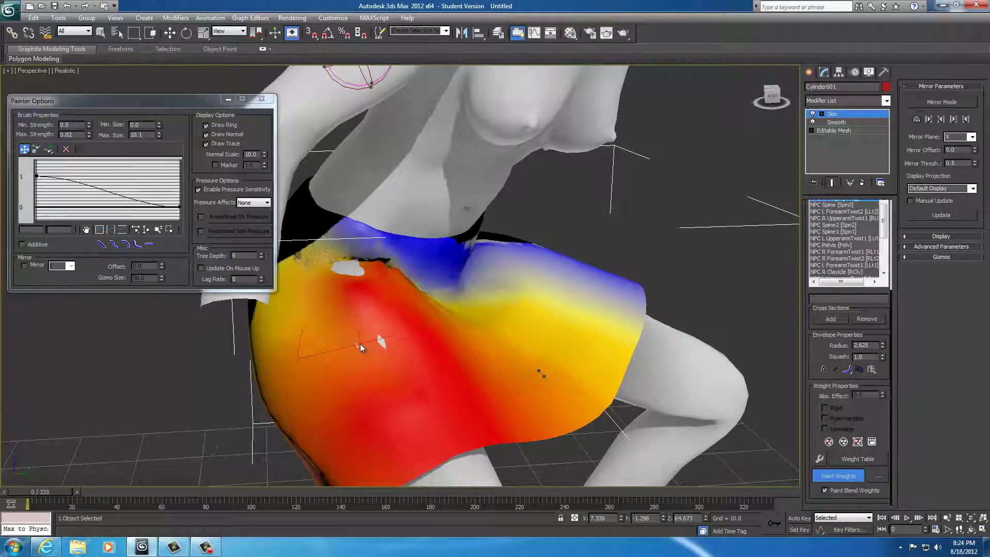
mouse_move(360, 343)
mouse_down()
mouse_move(347, 342)
mouse_move(397, 349)
mouse_move(364, 346)
mouse_move(376, 330)
mouse_move(394, 344)
mouse_move(367, 347)
mouse_up()
mouse_move(507, 377)
alt+middle_down()
mouse_move(428, 361)
mouse_move(479, 370)
alt+middle_up()
mouse_move(364, 345)
mouse_down()
mouse_move(344, 354)
mouse_move(342, 337)
mouse_up()
alt+middle_drag(464, 371, 335, 336)
mouse_move(399, 354)
alt+middle_down()
mouse_move(428, 406)
mouse_move(443, 368)
alt+middle_up()
Step: Reduce the brush's maximum size to 4.1 and reactivate weight painting with the timeline at frame 0
scroll(426, 384, up, 5)
mouse_move(310, 379)
ctrl+shift+mouse_down()
mouse_move(328, 415)
mouse_move(336, 396)
ctrl+shift+mouse_up()
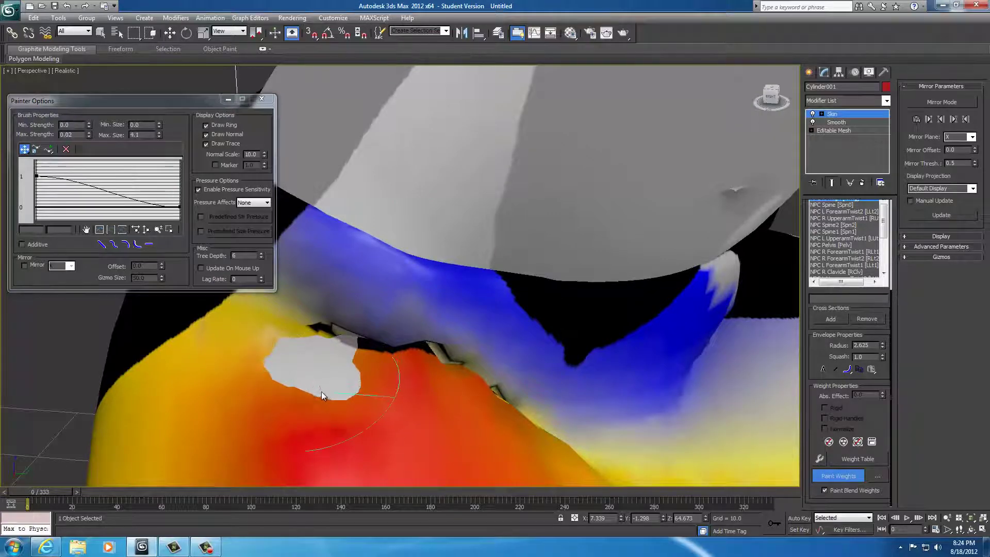
mouse_move(321, 391)
alt+middle_down()
mouse_move(366, 405)
mouse_move(369, 386)
mouse_move(368, 400)
mouse_move(420, 390)
mouse_move(405, 414)
alt+middle_up()
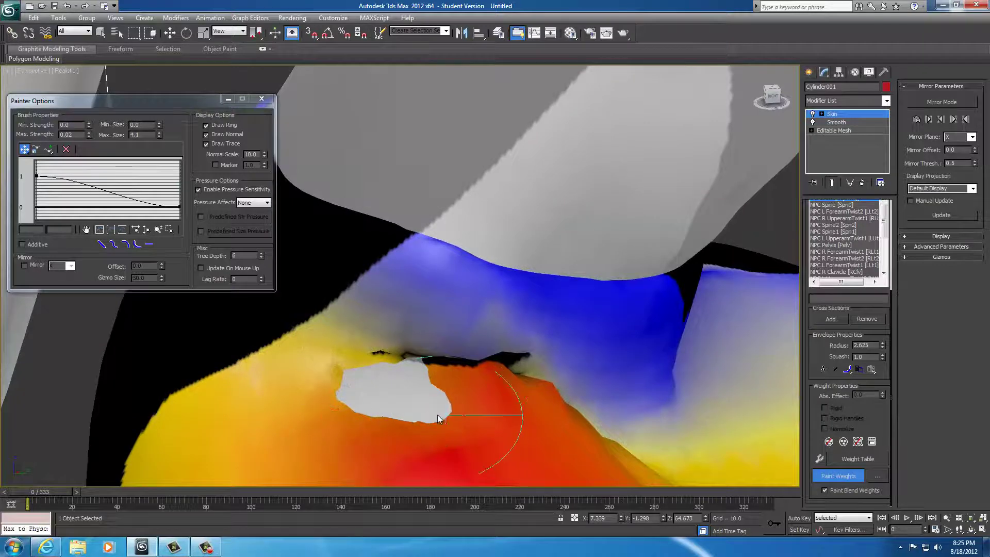
scroll(487, 425, down, 10)
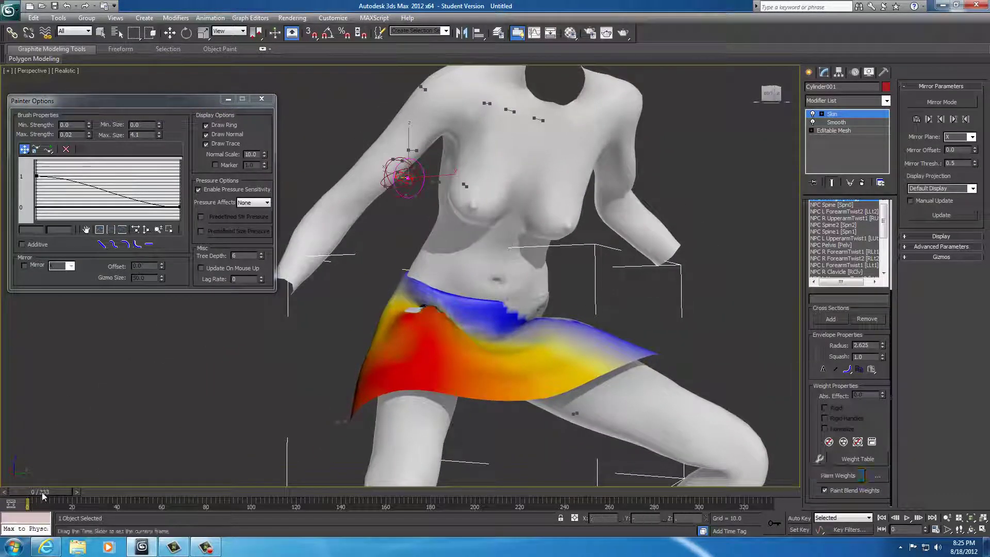
mouse_move(33, 493)
mouse_down()
mouse_move(52, 493)
mouse_move(27, 494)
mouse_up()
click(837, 476)
Step: Turn off Paint Blend Weights for the skirt's weight painting
alt+middle_drag(465, 401, 477, 406)
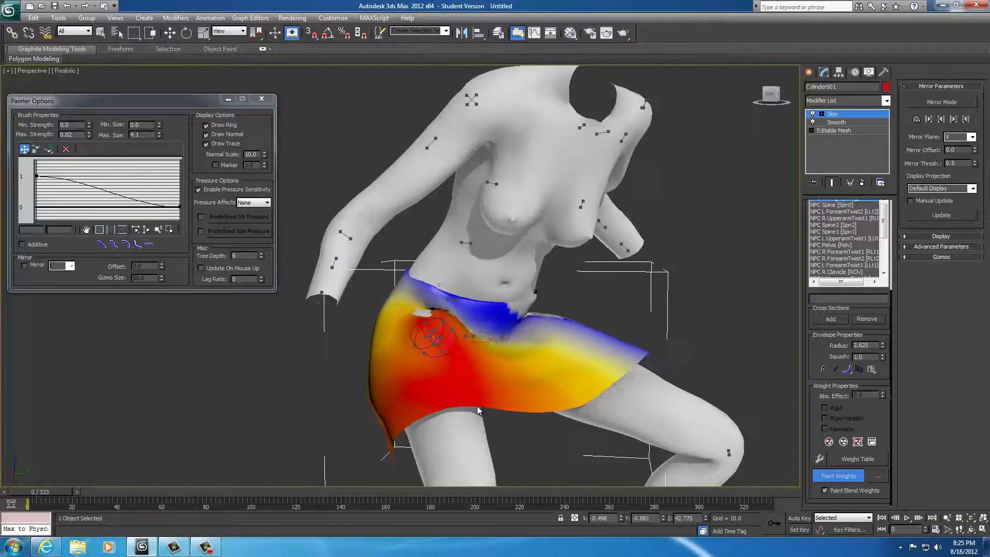
scroll(477, 406, up, 5)
scroll(479, 374, up, 2)
middle_drag(551, 441, 499, 408)
scroll(498, 402, up, 5)
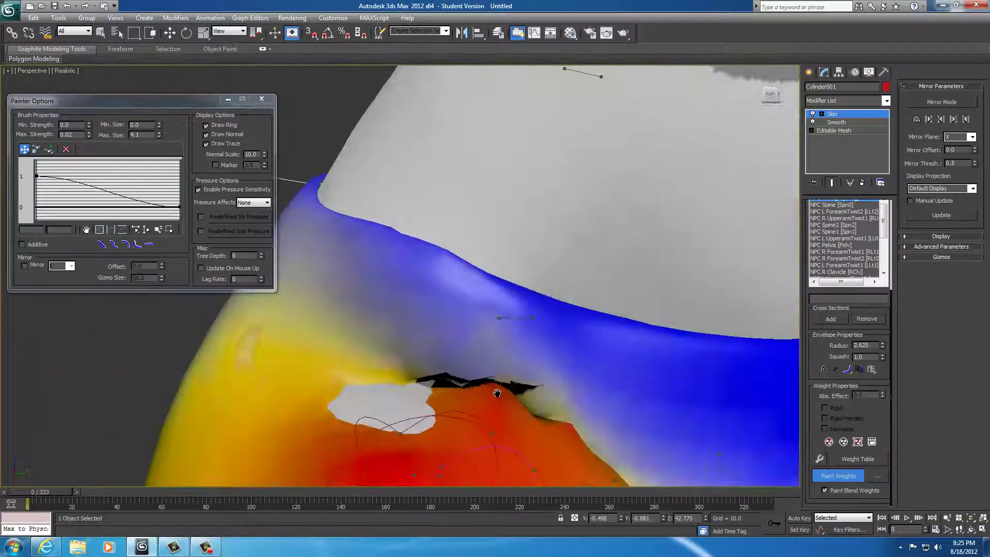
scroll(497, 395, down, 2)
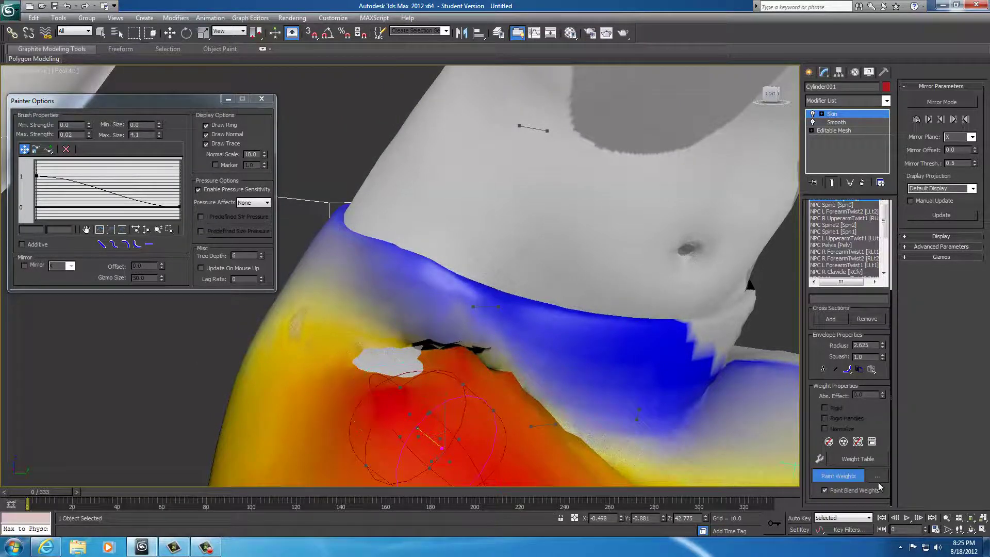
click(833, 491)
Step: Reduce the brush's maximum size to 2.3 and paint NPC R Thigh weight over the hole below the right waistline
scroll(524, 401, down, 10)
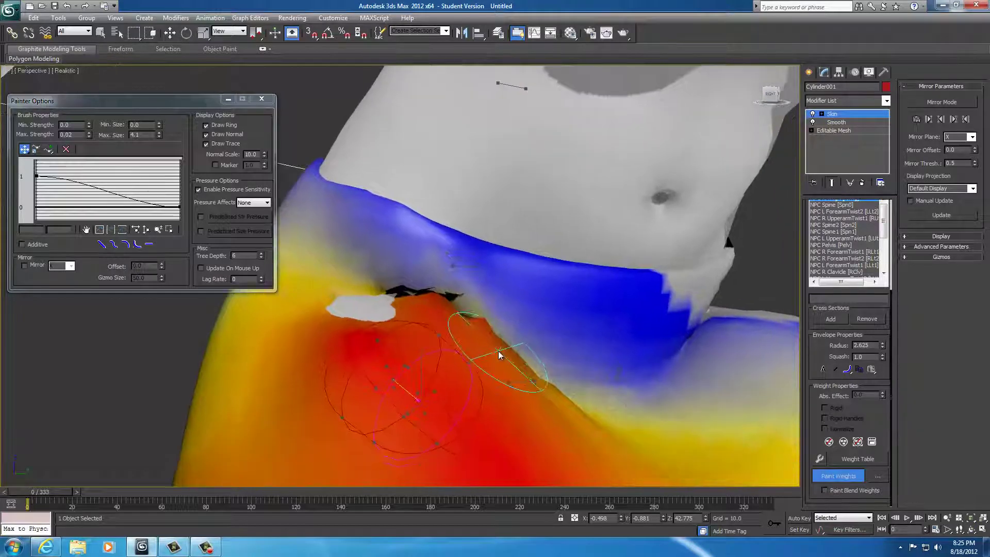
scroll(464, 407, up, 2)
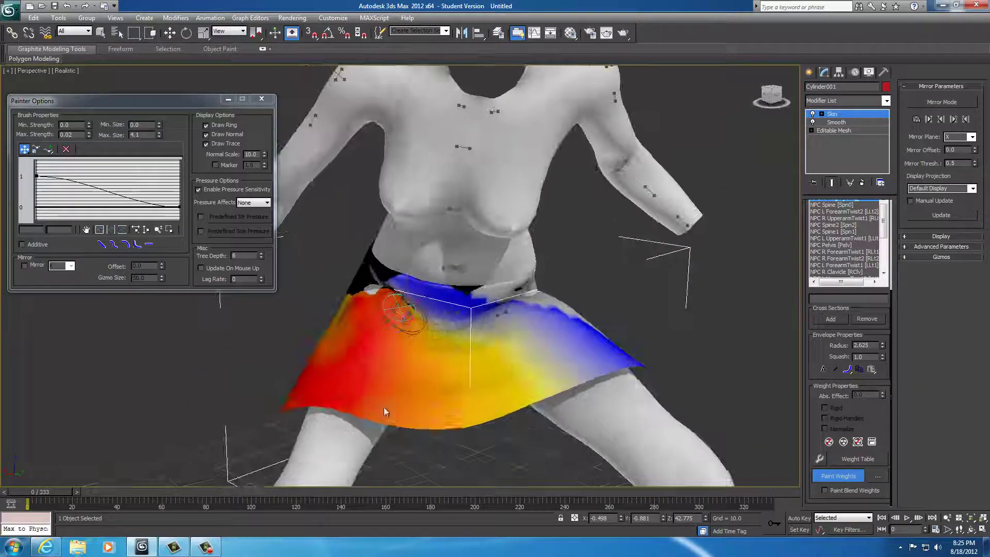
scroll(376, 395, up, 4)
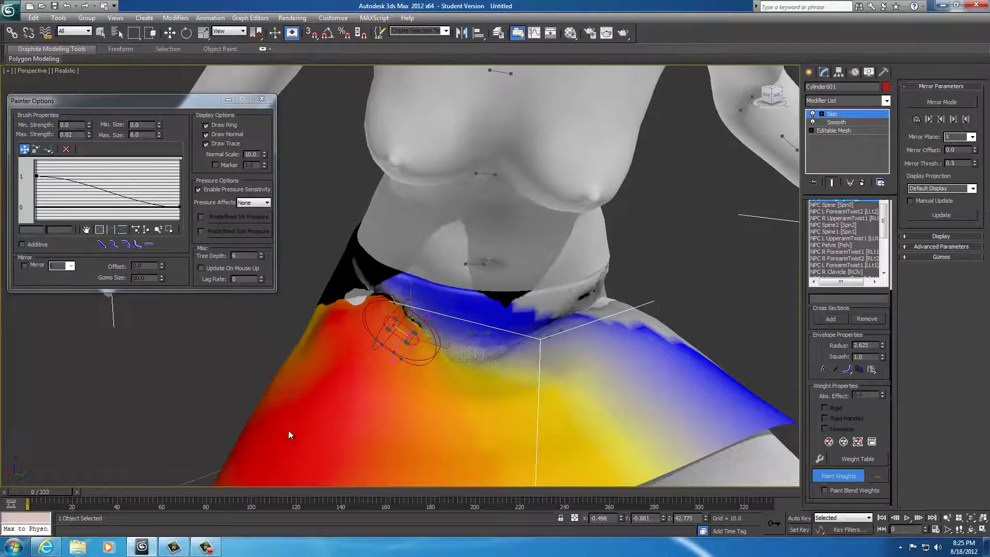
mouse_move(292, 435)
alt+middle_down()
mouse_move(481, 375)
mouse_move(534, 371)
mouse_move(443, 403)
mouse_move(422, 378)
mouse_move(390, 381)
alt+middle_up()
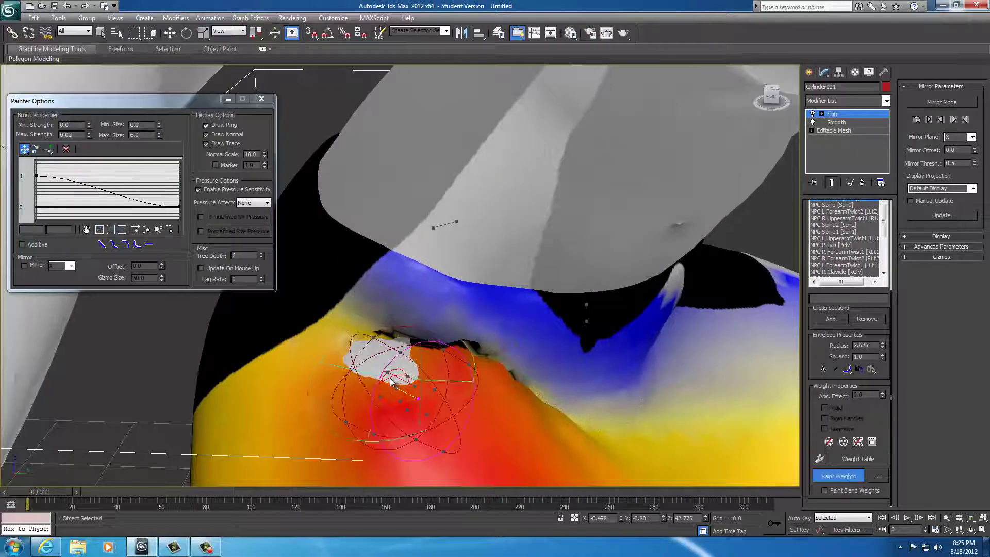
mouse_move(390, 382)
ctrl+shift+mouse_down()
mouse_move(400, 386)
mouse_move(390, 356)
ctrl+shift+mouse_up()
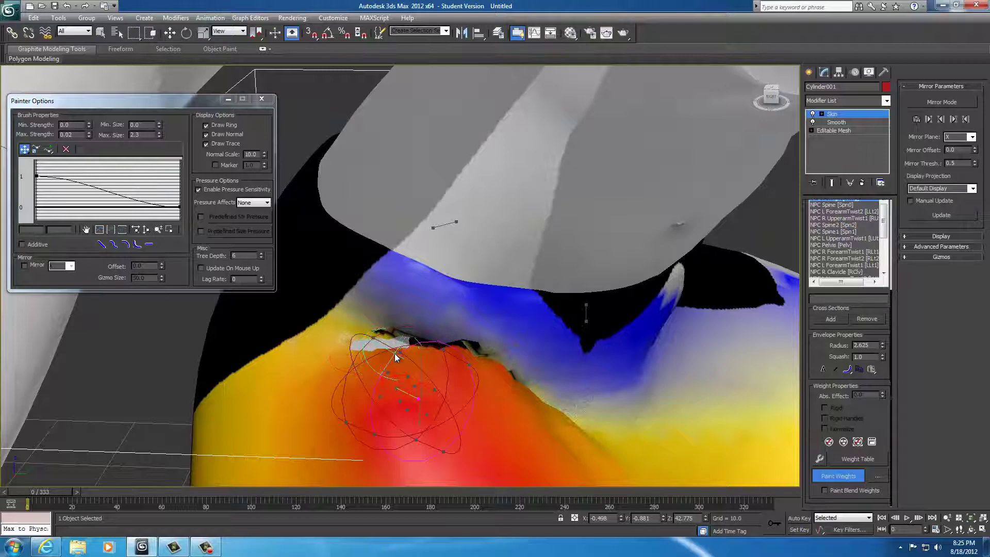
middle_drag(417, 382, 468, 367)
scroll(418, 380, up, 4)
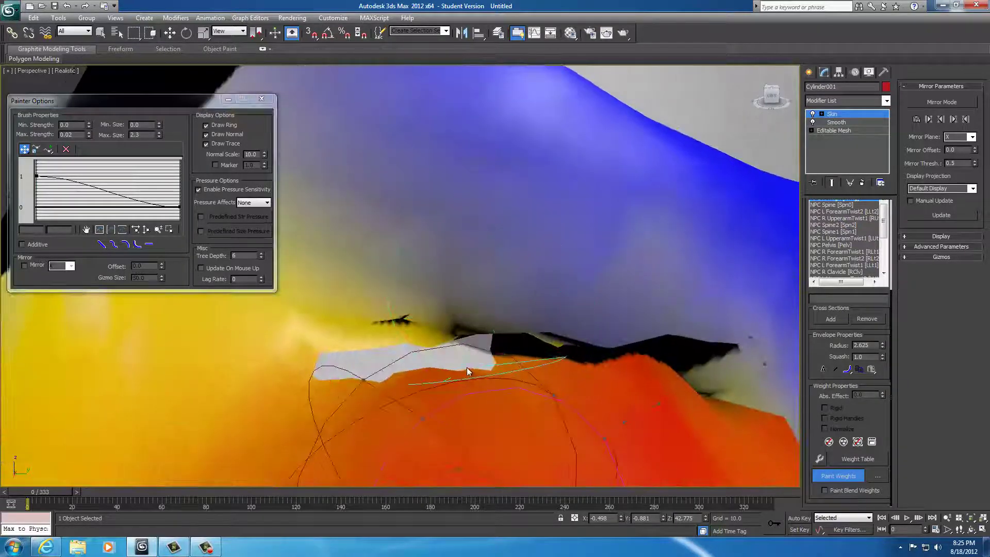
mouse_move(465, 364)
mouse_down()
mouse_move(360, 368)
mouse_move(371, 356)
mouse_move(345, 359)
mouse_move(471, 337)
mouse_up()
Step: Shrink the brush's maximum size to 0.7 and paint the small remaining gap at the right hip with the NPC Pelvis bone selected
mouse_move(471, 336)
alt+middle_down()
mouse_move(513, 372)
mouse_move(459, 363)
mouse_move(451, 356)
mouse_move(504, 392)
mouse_move(542, 397)
mouse_move(444, 390)
mouse_move(543, 392)
mouse_move(564, 372)
mouse_move(534, 371)
mouse_move(532, 356)
mouse_move(515, 389)
alt+middle_up()
scroll(451, 356, down, 5)
scroll(543, 391, up, 5)
scroll(515, 393, up, 5)
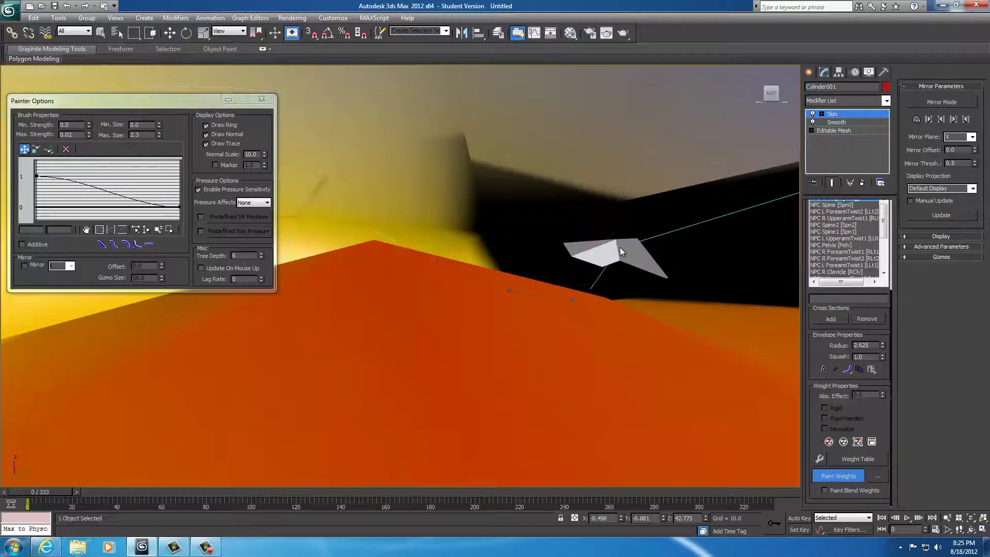
ctrl+shift+drag(616, 248, 619, 256)
middle_drag(619, 256, 541, 283)
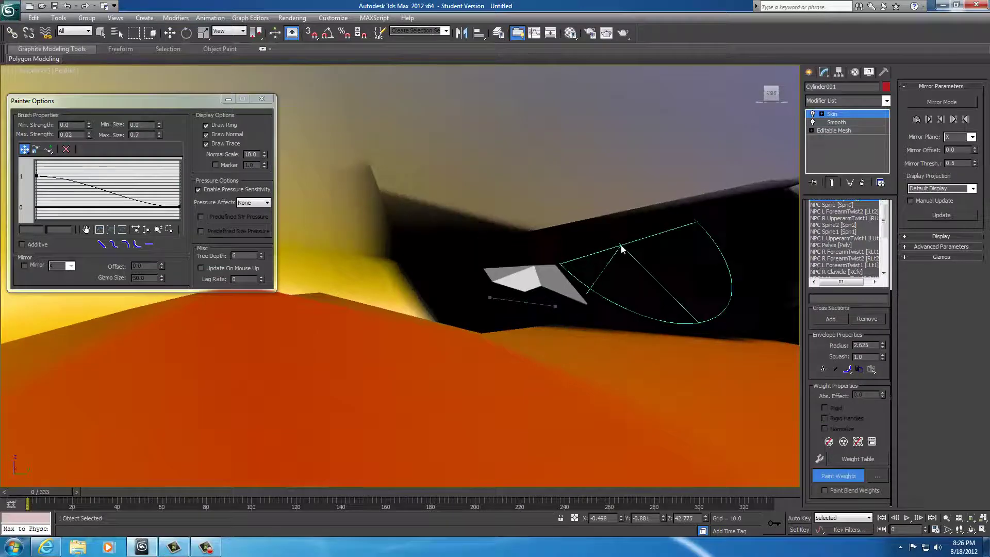
click(832, 205)
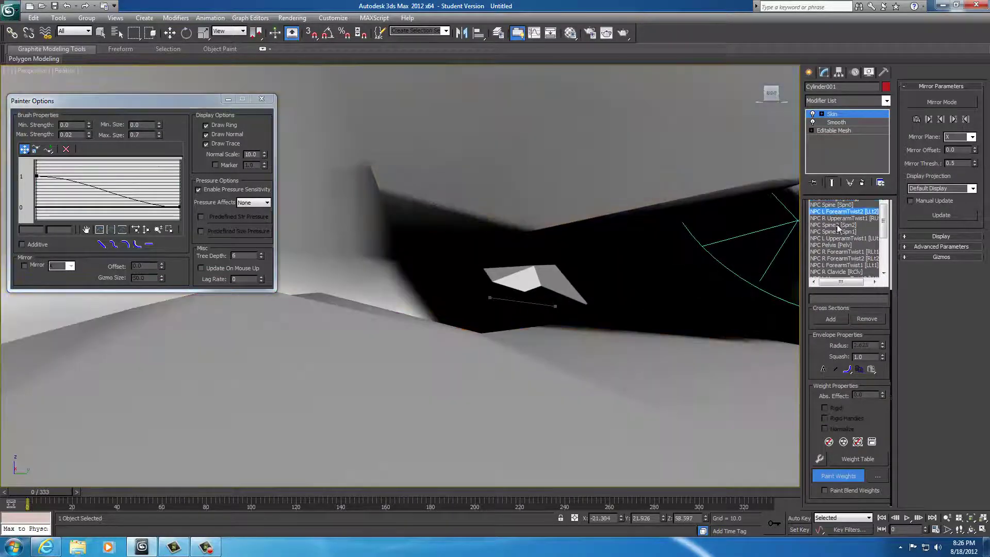
click(830, 245)
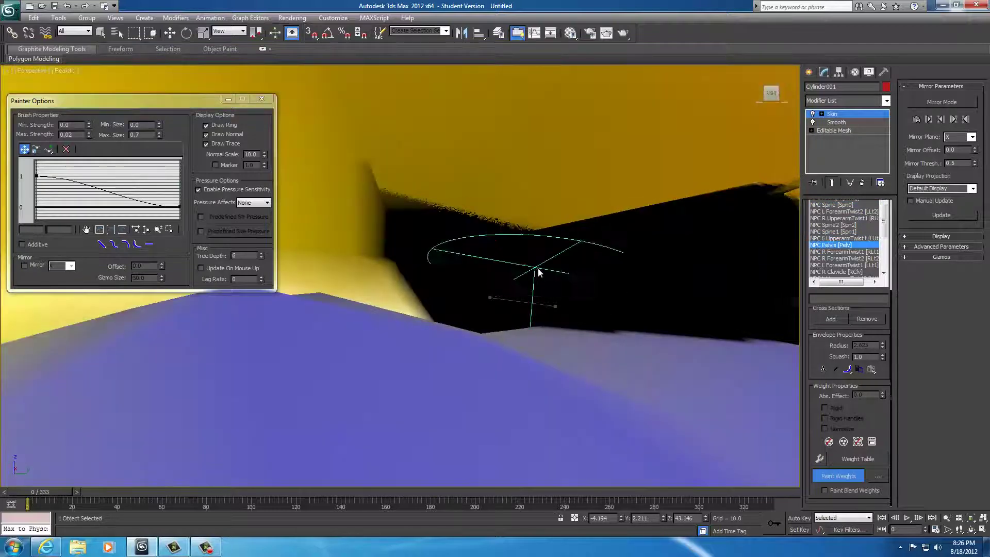
Step: Enlarge the brush's maximum size to 3.6 and paint NPC Pelvis weight around the exposed patch on the skirt's left hip
scroll(634, 273, down, 5)
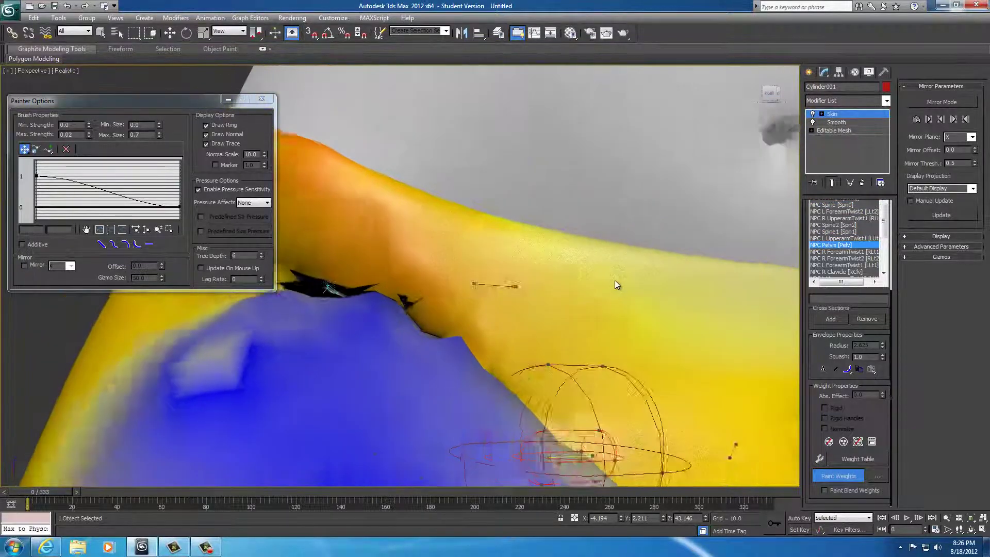
alt+middle_drag(614, 280, 437, 303)
scroll(560, 258, down, 6)
scroll(641, 298, up, 3)
scroll(592, 333, up, 3)
middle_drag(628, 338, 578, 330)
scroll(568, 335, up, 3)
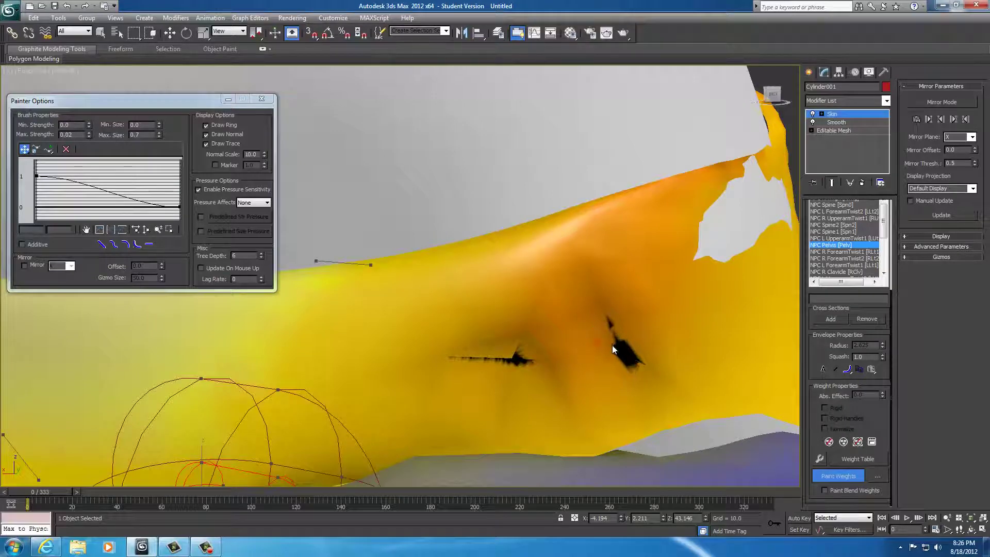
mouse_move(632, 363)
alt+middle_down()
mouse_move(643, 341)
mouse_move(676, 340)
mouse_move(645, 341)
alt+middle_up()
scroll(644, 342, down, 5)
mouse_move(483, 304)
ctrl+shift+mouse_down()
mouse_move(477, 295)
mouse_move(494, 278)
ctrl+shift+mouse_up()
drag(434, 278, 436, 278)
Step: Select the NPC L Thigh bone for painting the exposed patch on the skirt's left hip
mouse_move(446, 282)
alt+middle_down()
mouse_move(537, 298)
mouse_move(504, 298)
mouse_move(546, 276)
mouse_move(581, 300)
mouse_move(617, 288)
mouse_move(527, 290)
mouse_move(589, 293)
mouse_move(469, 322)
mouse_move(340, 338)
mouse_move(469, 303)
mouse_move(418, 314)
mouse_move(418, 334)
mouse_move(501, 297)
mouse_move(432, 314)
mouse_move(448, 329)
mouse_move(562, 246)
alt+middle_up()
scroll(475, 332, down, 1)
scroll(475, 322, up, 5)
alt+middle_drag(486, 316, 506, 325)
click(850, 253)
key(Up)
key(Up)
key(Up)
key(Up)
key(Up)
key(Up)
key(Up)
key(Up)
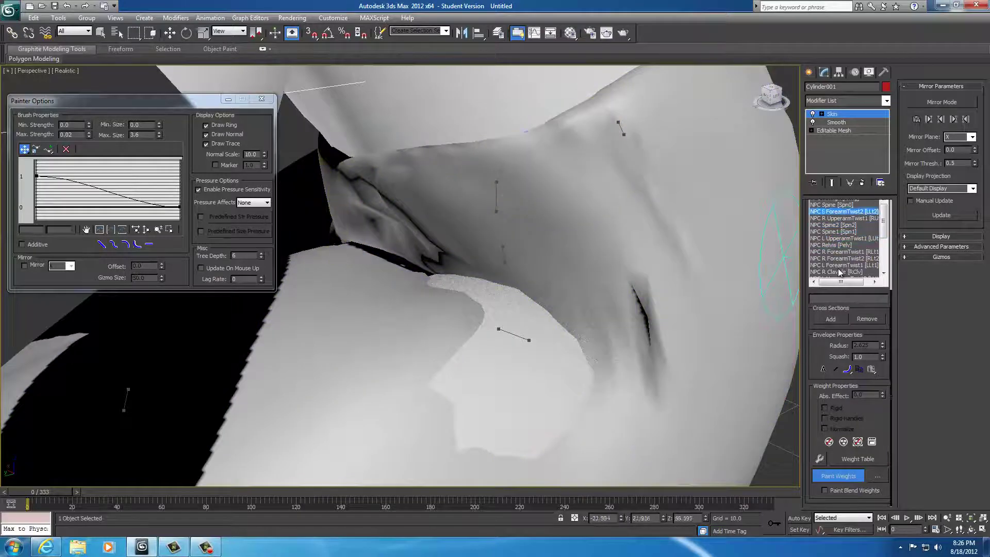
key(Down)
key(Down)
key(Down)
key(Down)
key(Down)
key(Down)
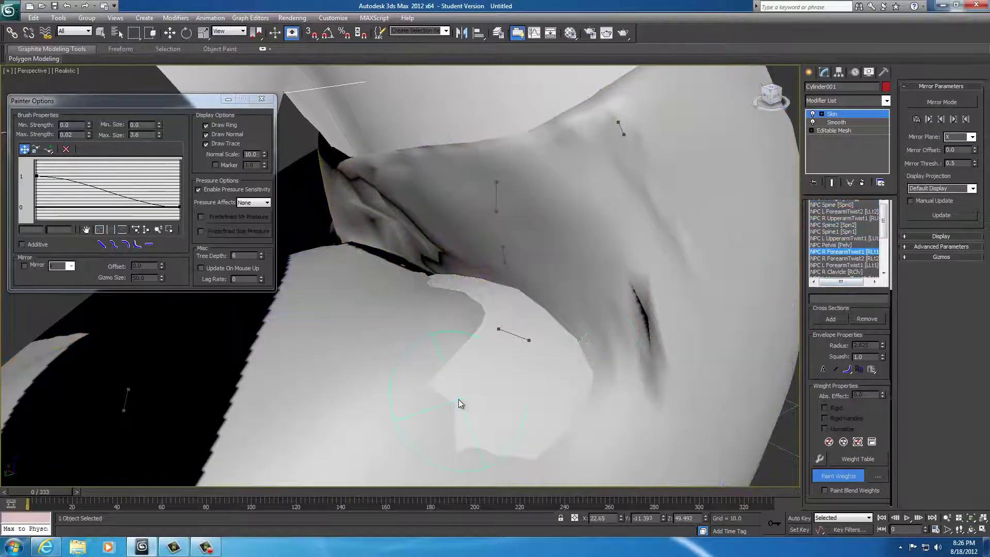
key(Down)
key(Down)
key(Down)
key(Down)
key(Down)
key(Down)
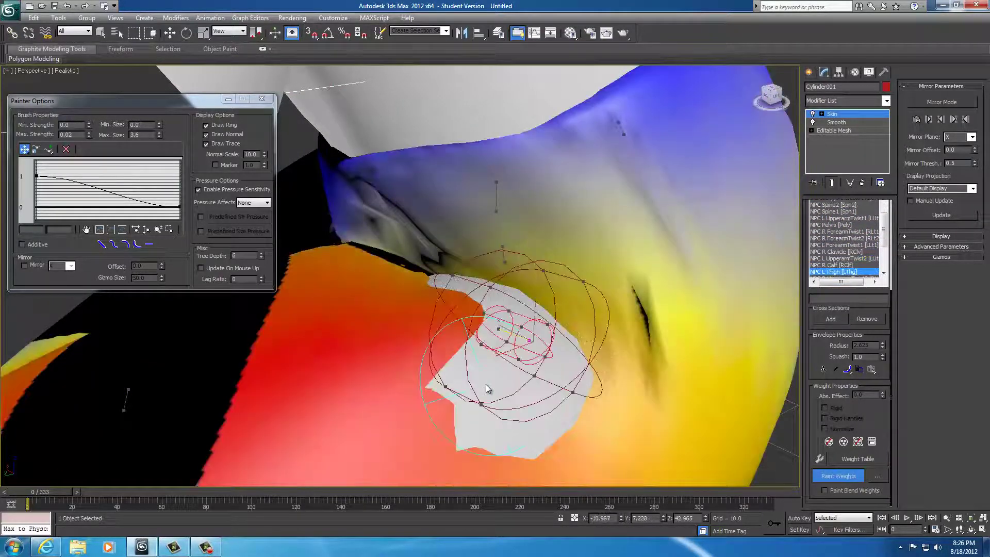
Step: Paint NPC L Thigh weight over the large exposed patch on the left hip, reducing the brush's maximum size to 1.4
mouse_move(478, 390)
mouse_down()
mouse_move(515, 413)
mouse_move(503, 395)
mouse_move(533, 397)
mouse_move(546, 384)
mouse_move(544, 405)
mouse_up()
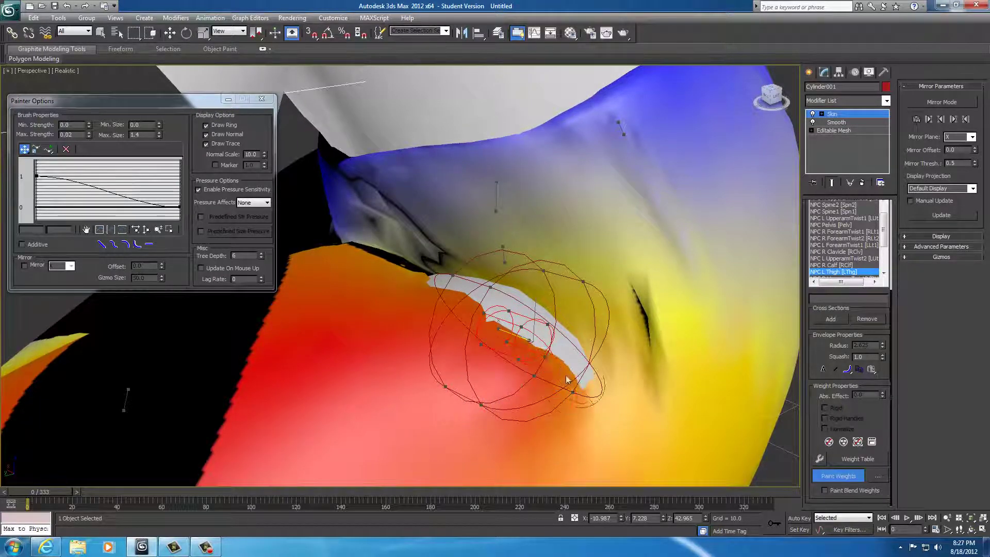
mouse_move(569, 379)
alt+middle_down()
mouse_move(660, 361)
mouse_move(634, 375)
mouse_move(552, 373)
alt+middle_up()
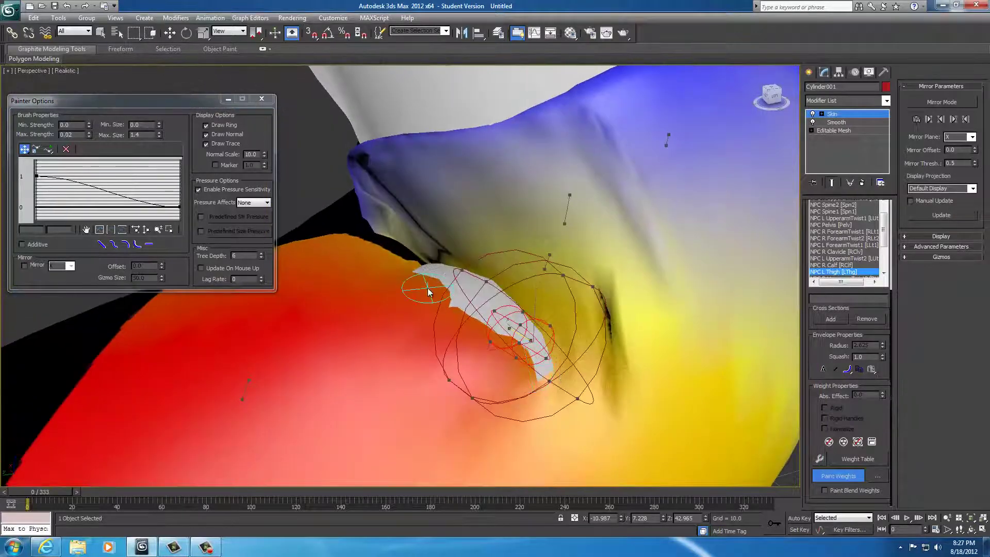
drag(427, 274, 466, 297)
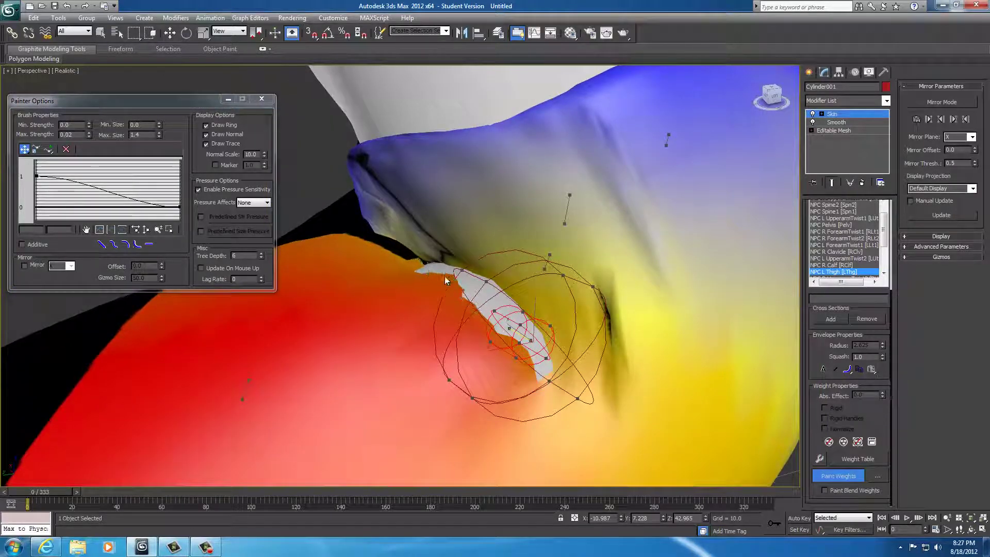
mouse_move(504, 330)
mouse_down()
mouse_move(546, 366)
mouse_move(536, 357)
mouse_up()
Step: Paint NPC L Thigh weight along the exposed strip beneath the skirt's fold at the left hip
alt+middle_drag(553, 376, 591, 385)
scroll(581, 377, up, 2)
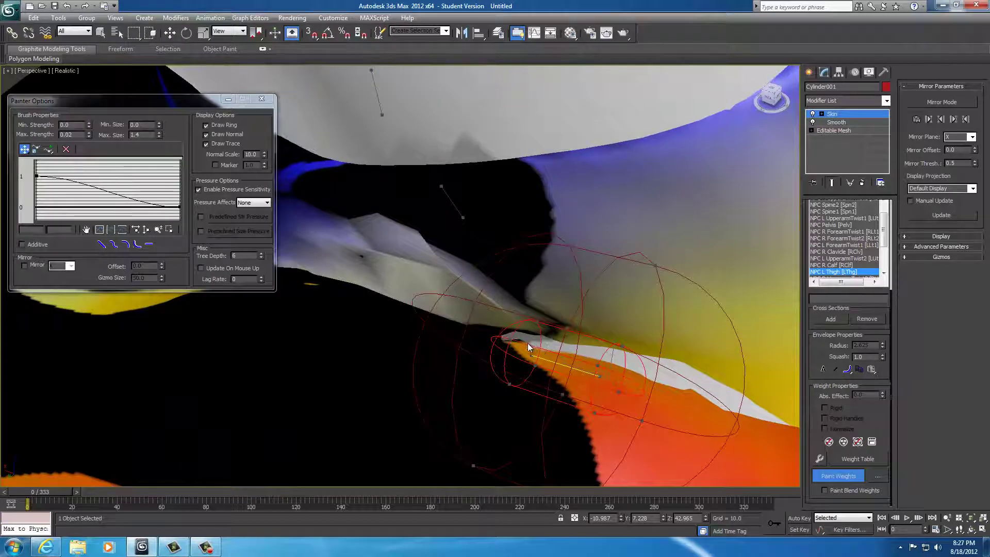
drag(532, 349, 541, 350)
mouse_move(672, 395)
mouse_down()
mouse_move(707, 394)
mouse_move(771, 426)
mouse_move(704, 399)
mouse_up()
mouse_move(704, 398)
alt+middle_down()
mouse_move(634, 409)
mouse_move(504, 379)
mouse_move(525, 387)
mouse_move(461, 331)
alt+middle_up()
scroll(525, 384, down, 1)
scroll(464, 340, up, 4)
scroll(503, 387, down, 3)
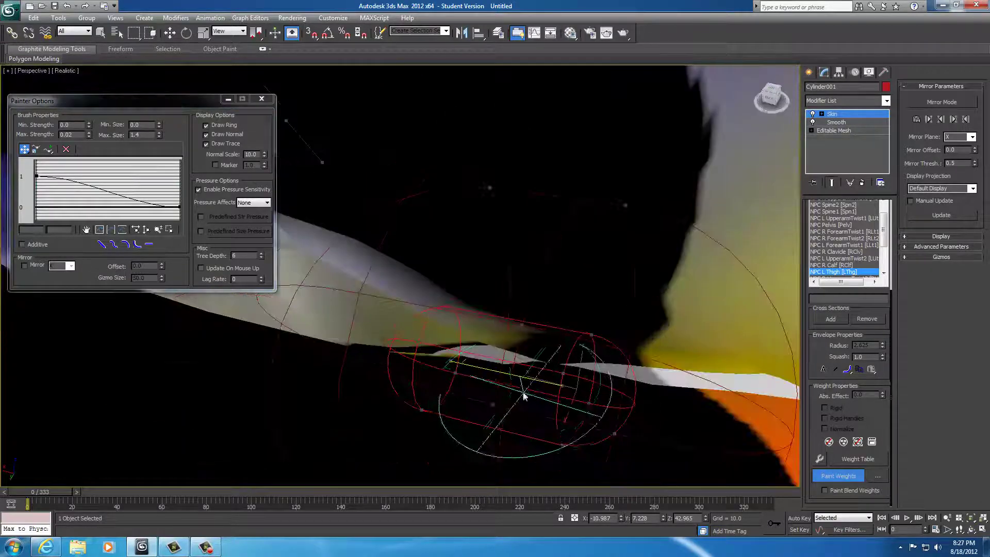
mouse_move(524, 393)
mouse_down()
mouse_move(490, 365)
mouse_move(508, 367)
mouse_move(510, 357)
mouse_move(781, 400)
mouse_up()
middle_drag(750, 396, 481, 366)
mouse_move(482, 366)
mouse_down()
mouse_move(458, 342)
mouse_move(514, 348)
mouse_move(521, 336)
mouse_move(616, 393)
mouse_move(595, 390)
mouse_up()
Step: Paint NPC L Thigh weight over the remaining gap deep in the left hip crease
scroll(595, 387, down, 5)
alt+middle_drag(581, 395, 549, 382)
scroll(431, 365, up, 6)
alt+middle_drag(432, 365, 535, 343)
middle_drag(377, 323, 393, 356)
scroll(393, 356, down, 3)
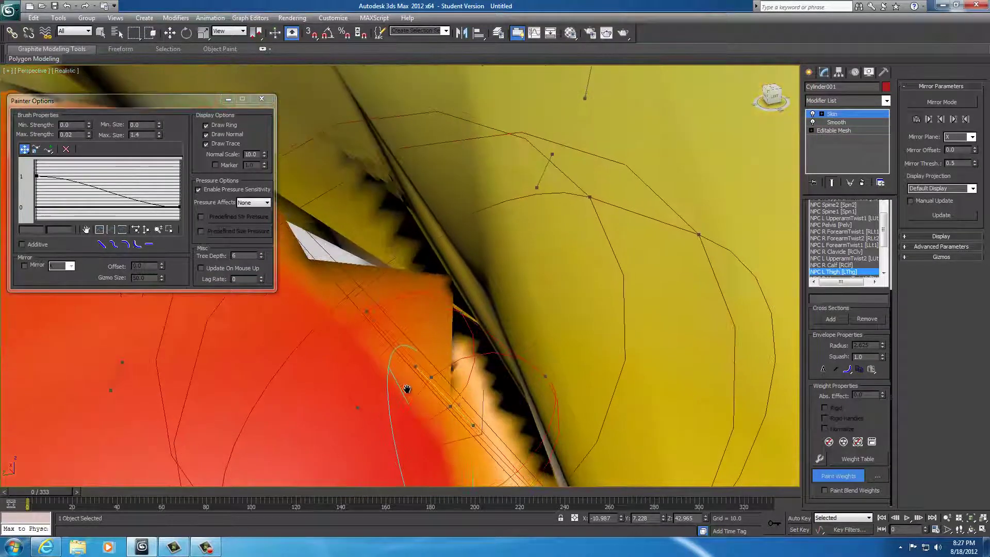
mouse_move(330, 249)
mouse_down()
mouse_move(353, 248)
mouse_move(431, 293)
mouse_move(476, 344)
mouse_up()
scroll(468, 341, down, 4)
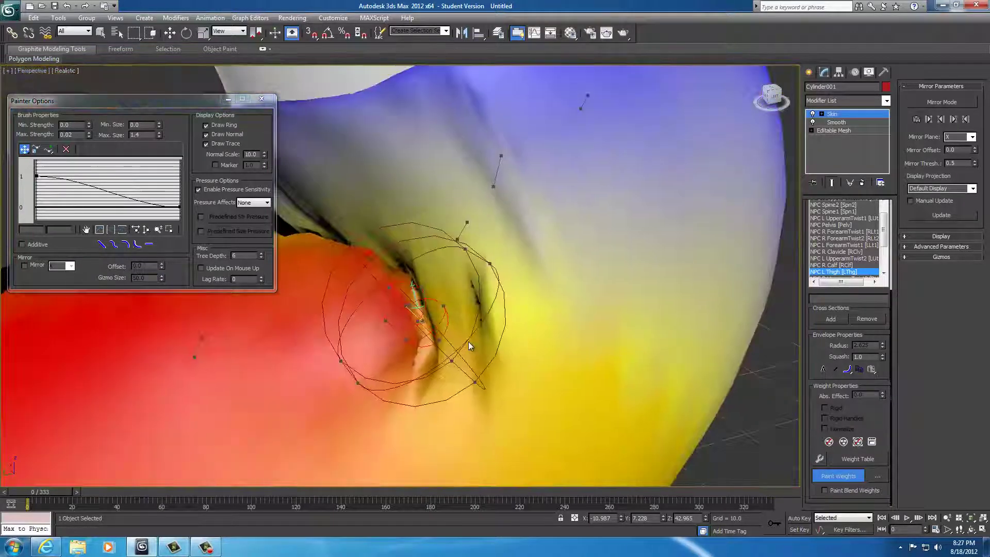
Step: Enable Paint Blend Weights, set the brush's maximum strength to 1.0 and blend the NPC L Thigh weights along the left hip crease
mouse_move(468, 341)
alt+middle_down()
mouse_move(599, 338)
mouse_move(496, 318)
mouse_move(448, 330)
mouse_move(470, 336)
alt+middle_up()
scroll(496, 318, down, 2)
scroll(448, 326, up, 3)
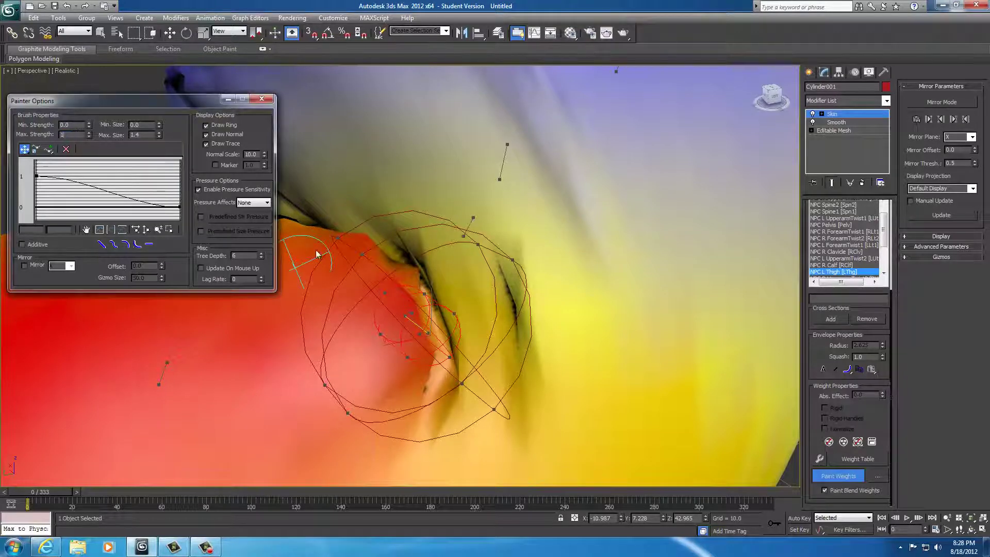
key(Return)
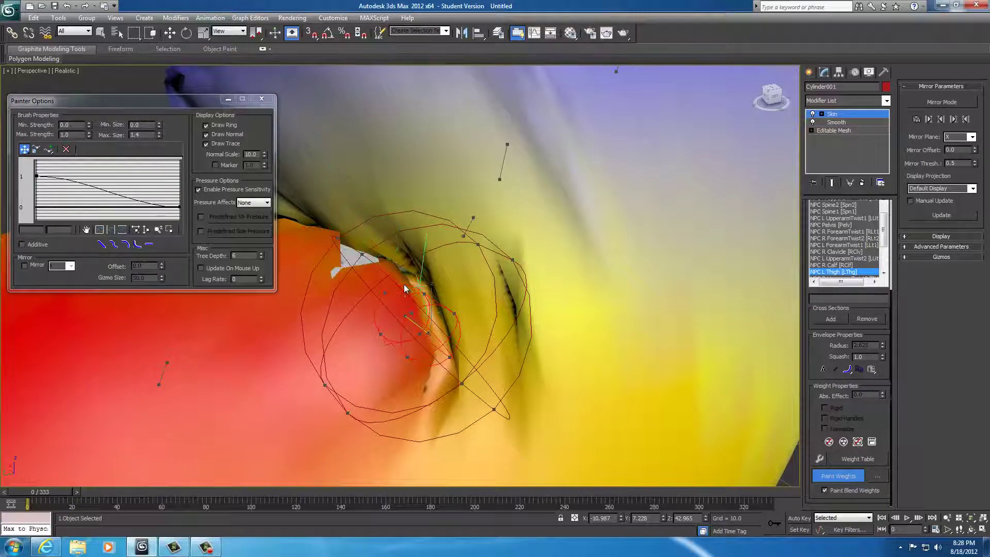
alt+middle_drag(427, 300, 477, 363)
scroll(366, 325, down, 3)
scroll(477, 363, up, 2)
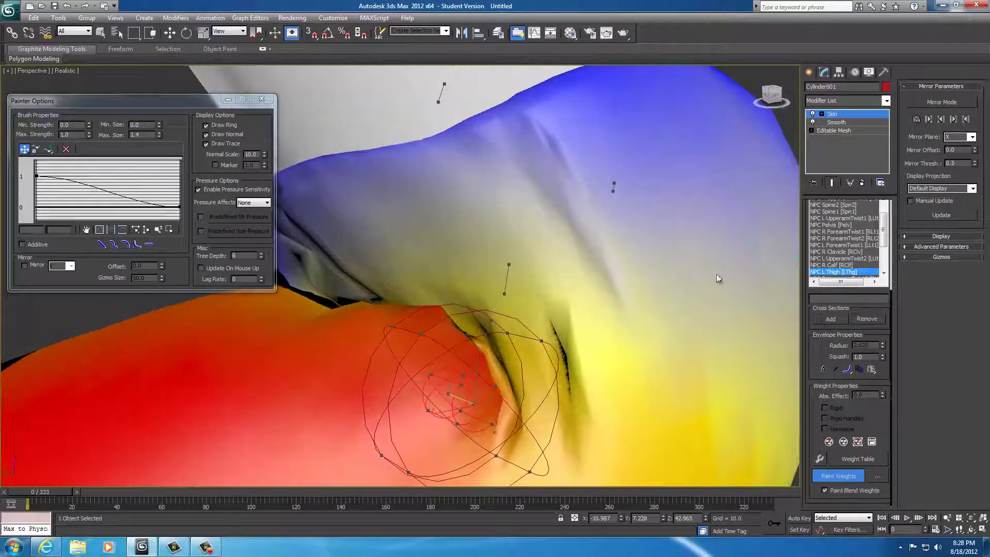
Step: Select the NPC Pelvis bone and blend its weights at the upper end of the left hip crease
click(820, 225)
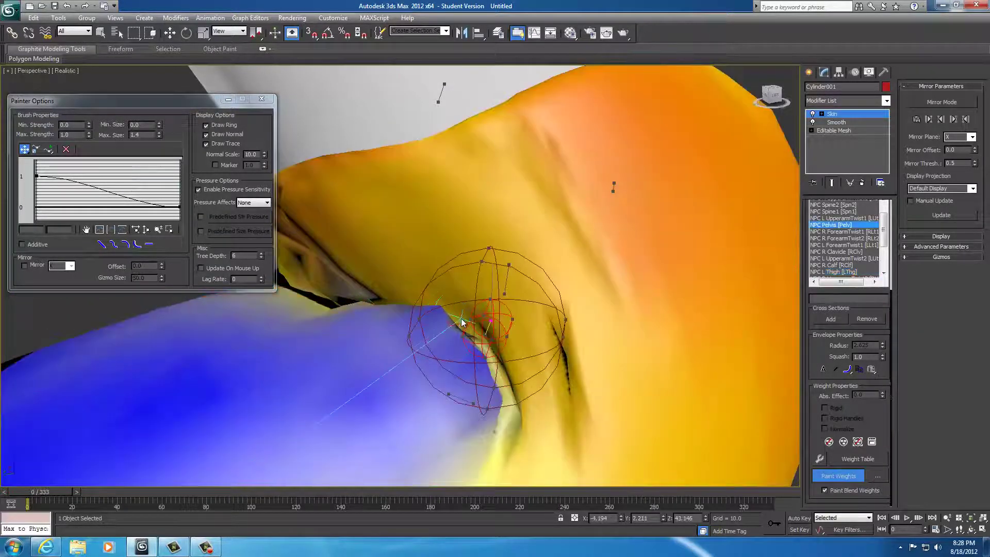
drag(461, 319, 461, 320)
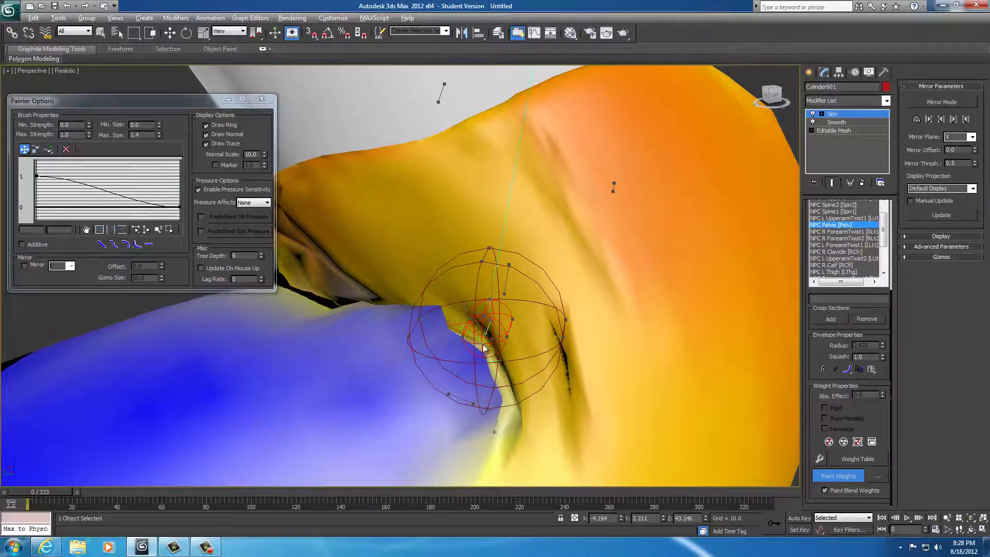
alt+middle_drag(456, 334, 478, 354)
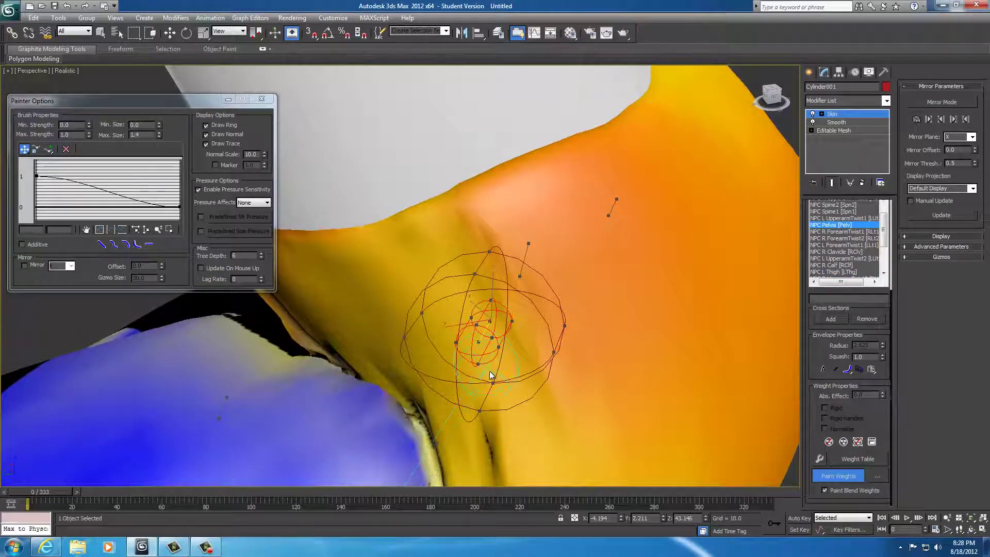
Step: Turn off Paint Blend Weights and set the brush's maximum strength to 0.02
click(836, 492)
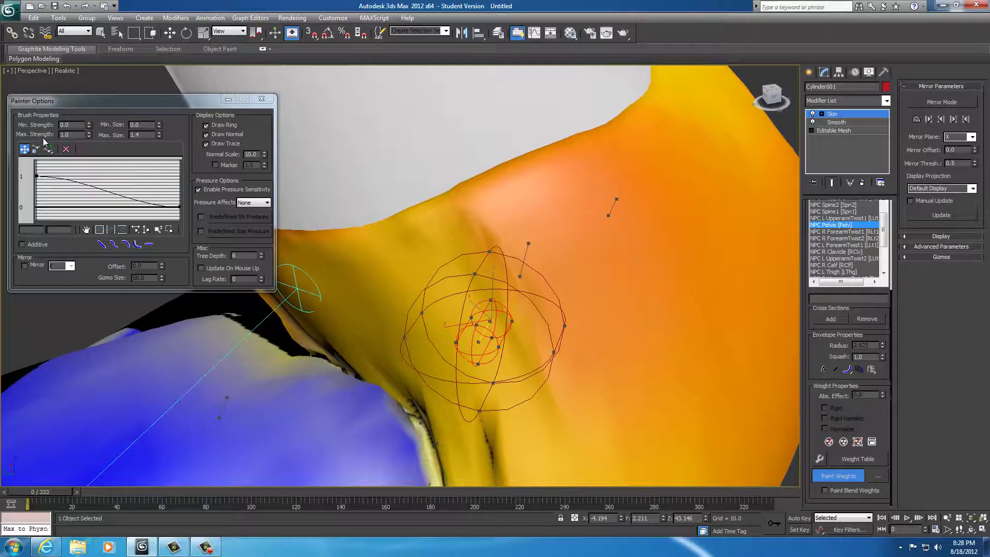
click(89, 137)
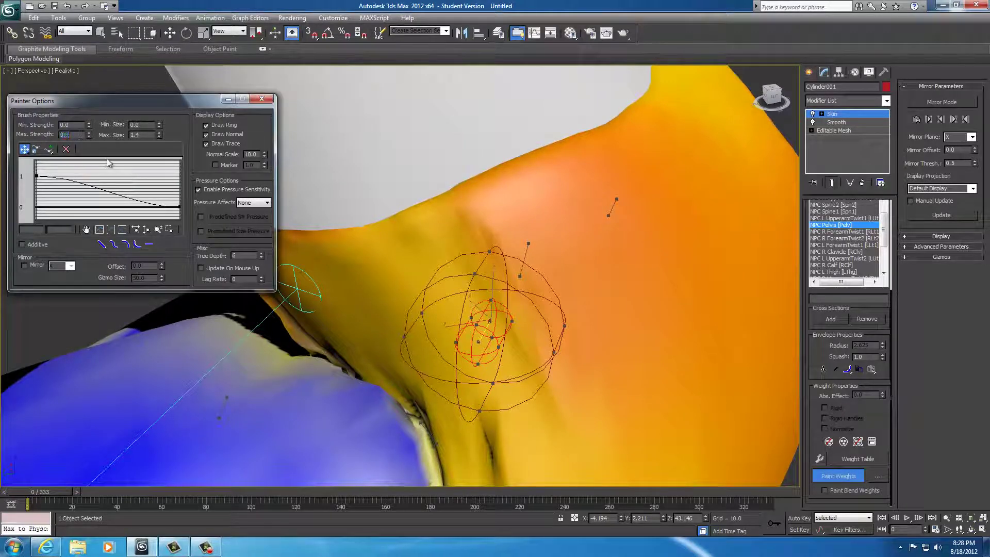
text(.02)
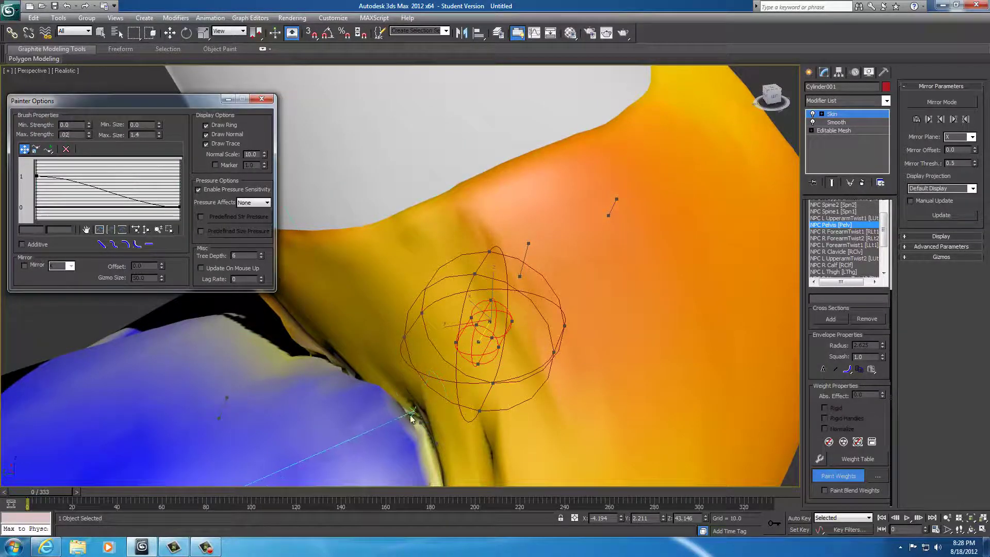
Step: Paint NPC Pelvis weight along the edge of the left hip crease
click(410, 412)
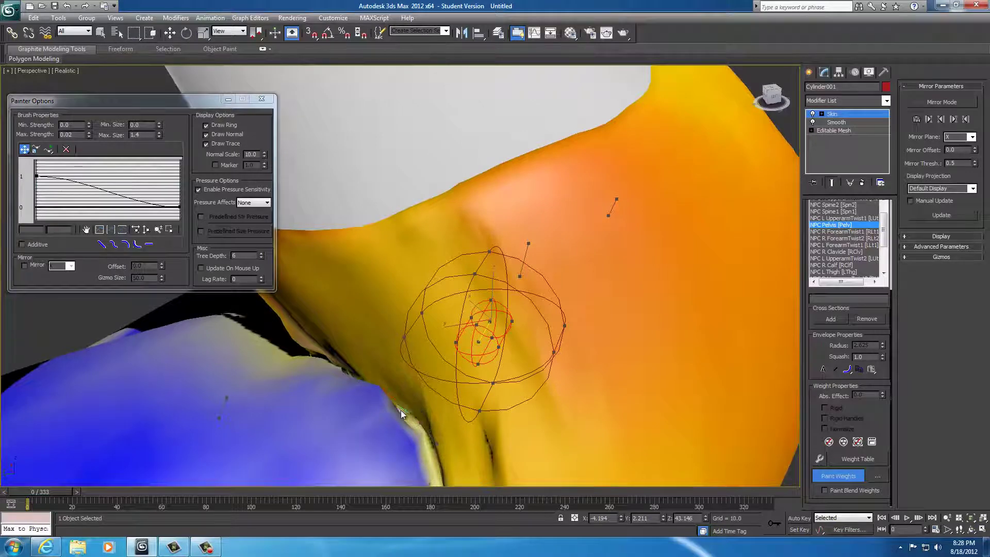
drag(412, 417, 426, 423)
scroll(423, 411, up, 6)
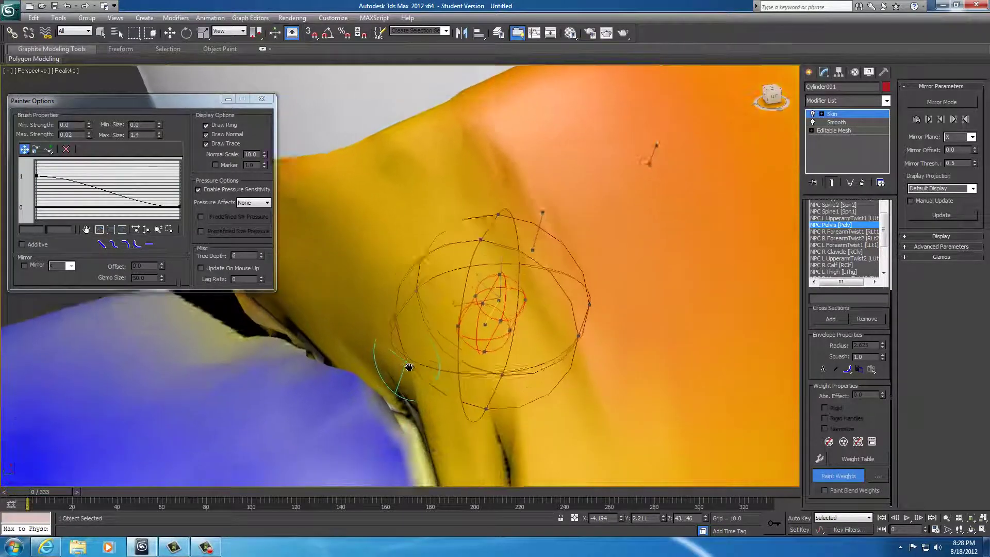
scroll(415, 413, down, 5)
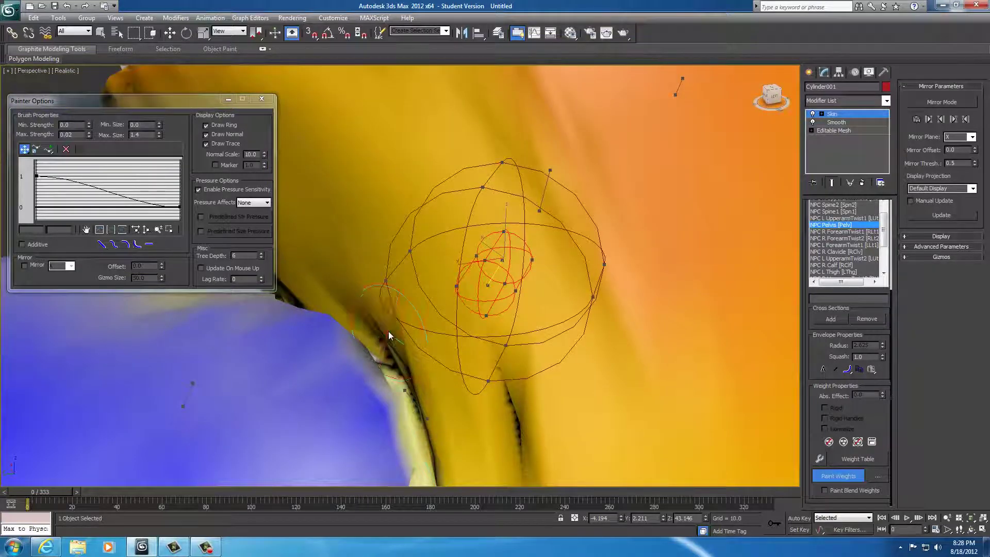
drag(371, 326, 359, 323)
alt+middle_drag(388, 333, 408, 338)
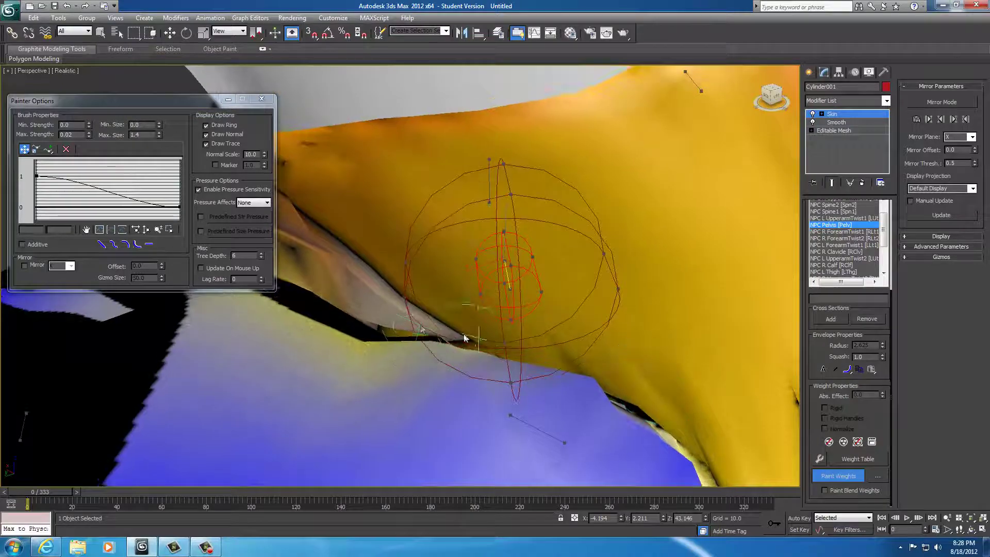
Step: Select the NPC L Thigh bone and paint its weight over the narrow gap in the left hip crease
alt+middle_drag(518, 334, 480, 333)
scroll(390, 332, up, 5)
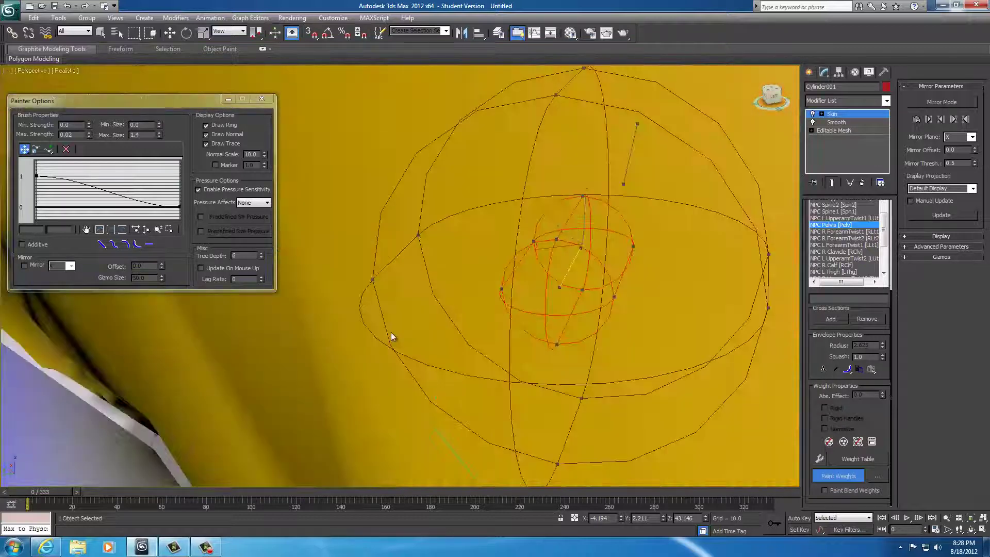
scroll(390, 333, down, 1)
middle_drag(389, 332, 430, 335)
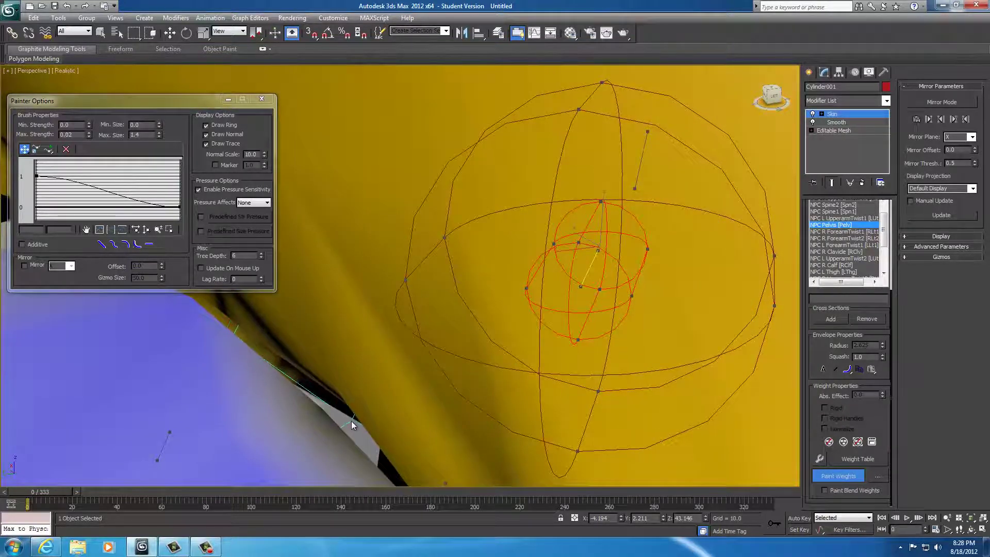
click(835, 233)
key(Down)
key(Down)
key(Down)
key(Down)
key(Down)
key(Down)
key(Down)
key(Down)
key(Down)
key(Down)
key(Down)
key(Down)
key(Down)
key(Down)
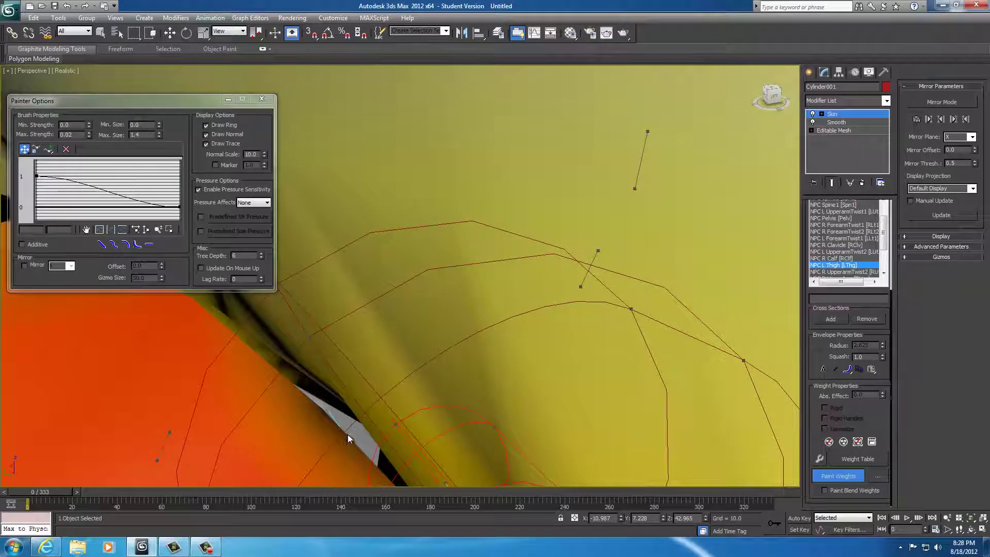
click(348, 434)
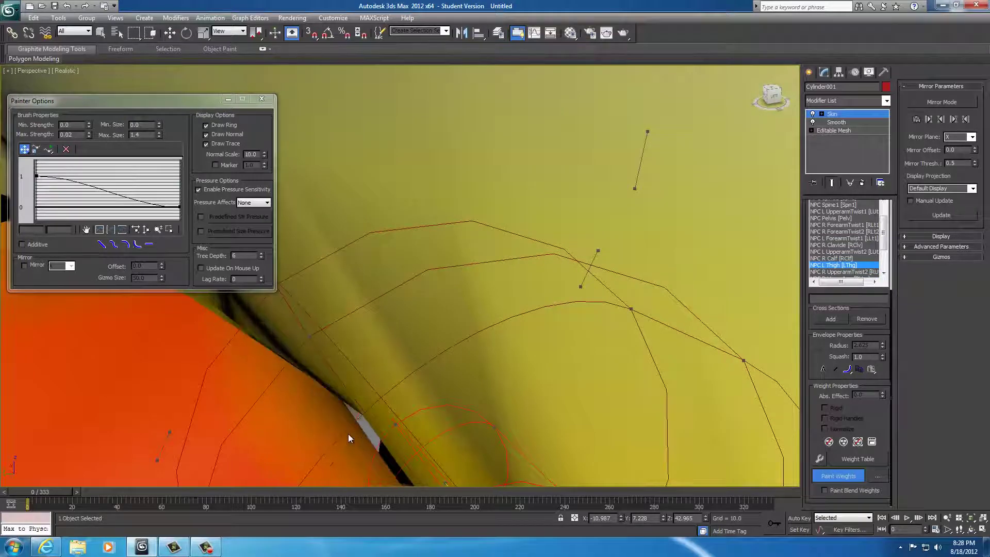
click(366, 429)
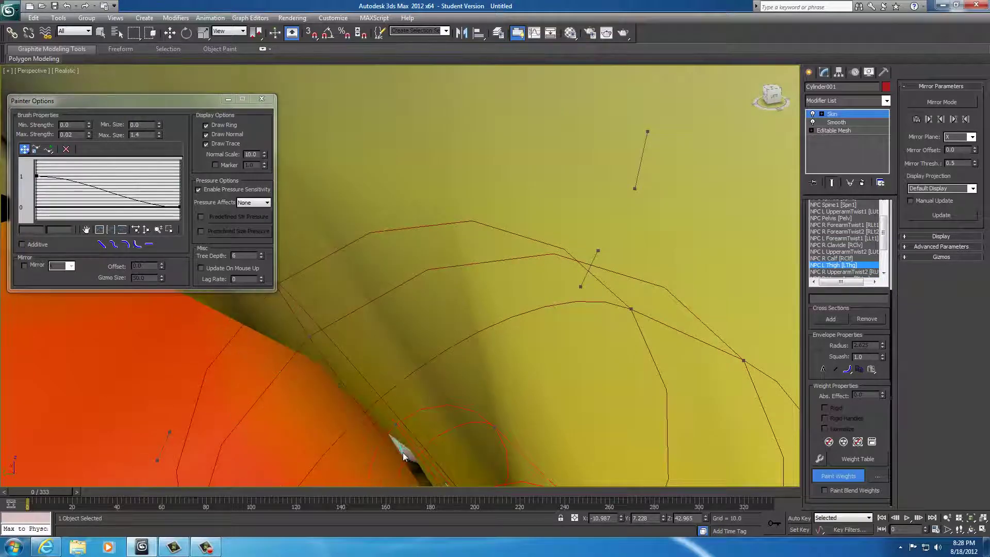
drag(404, 455, 409, 458)
Step: Inspect the whole skirt, play the animation and move to frame 71 to check the left hip
mouse_move(443, 392)
ctrl+alt+middle_down()
mouse_move(444, 417)
mouse_move(387, 405)
mouse_move(569, 418)
mouse_move(508, 408)
ctrl+alt+middle_up()
scroll(491, 417, down, 3)
middle_drag(467, 382, 558, 372)
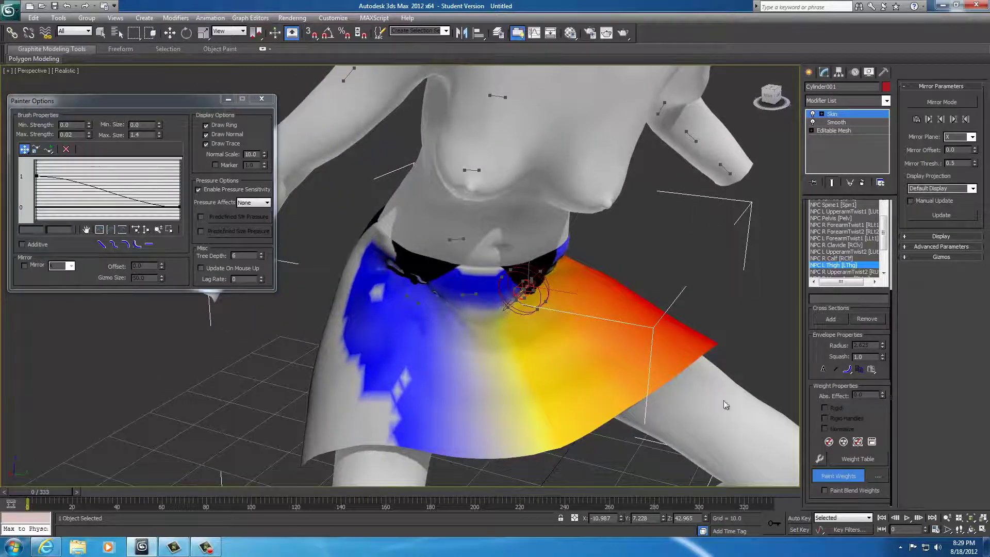
mouse_move(709, 396)
alt+middle_down()
mouse_move(645, 366)
mouse_move(518, 367)
mouse_move(576, 366)
mouse_move(567, 389)
mouse_move(569, 371)
mouse_move(477, 253)
alt+middle_up()
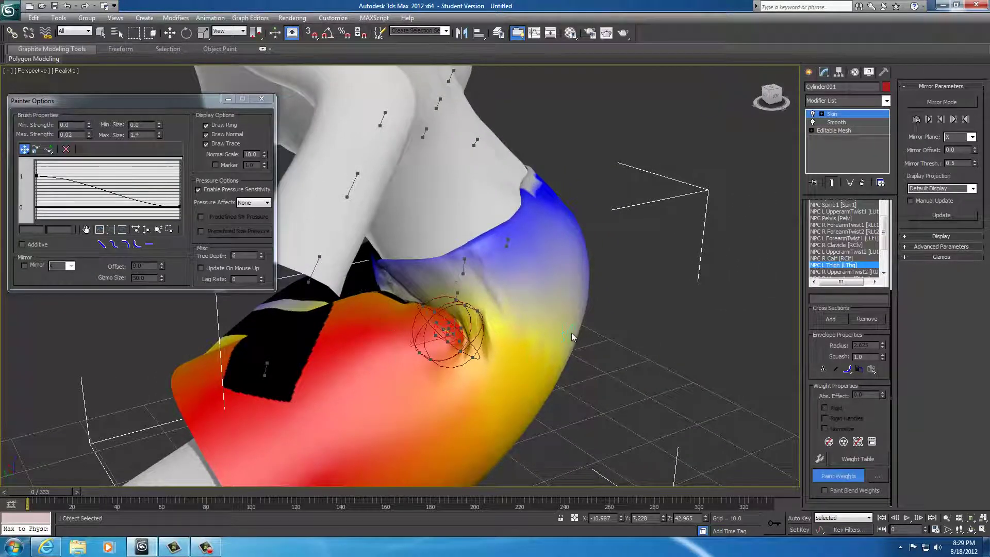
mouse_move(572, 336)
alt+middle_down()
mouse_move(651, 315)
mouse_move(558, 335)
alt+middle_up()
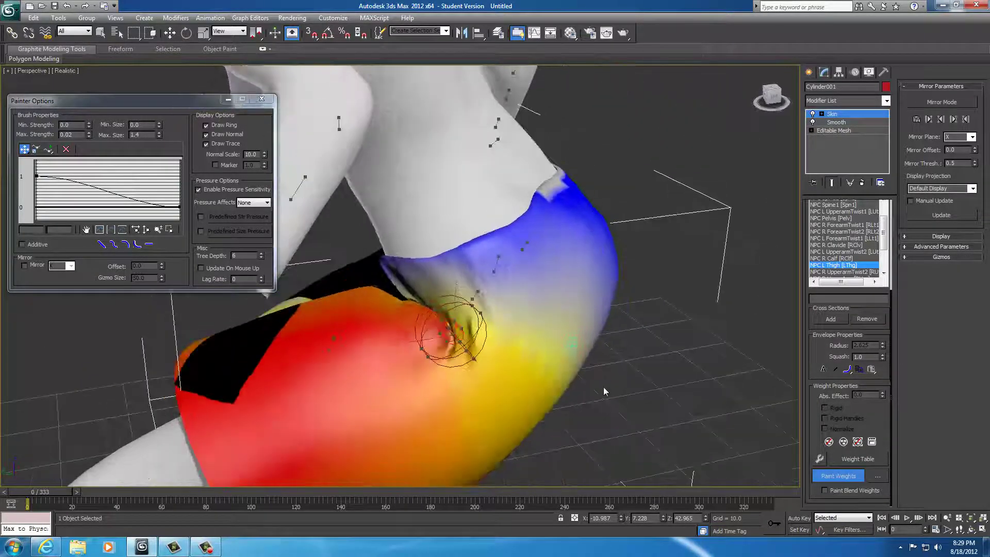
click(907, 517)
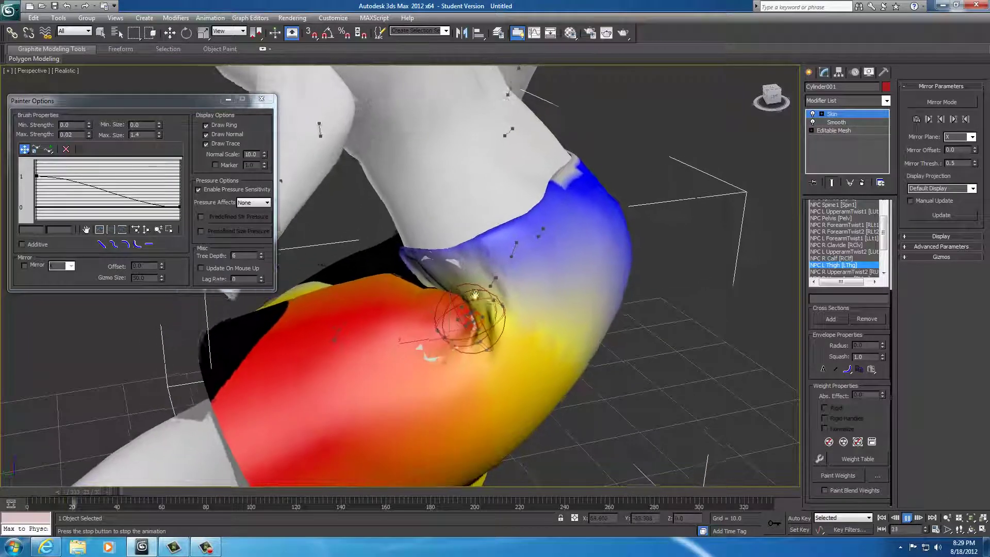
click(178, 490)
Step: Increase the brush's maximum size to 1.7 and paint NPC L Thigh weight over the exposed patch on the upper left thigh
scroll(575, 403, up, 3)
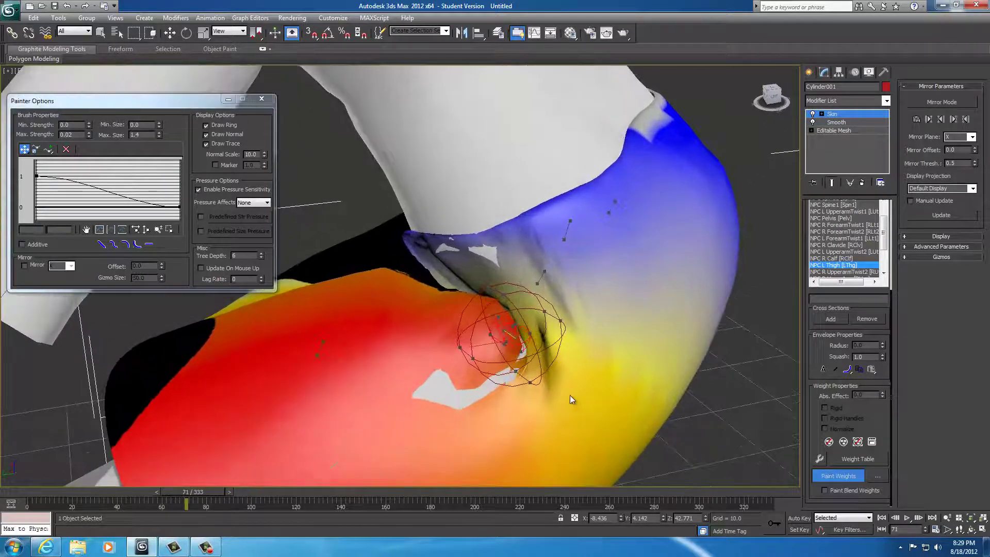
mouse_move(603, 432)
alt+middle_down()
mouse_move(537, 409)
mouse_move(480, 410)
mouse_move(320, 369)
alt+middle_up()
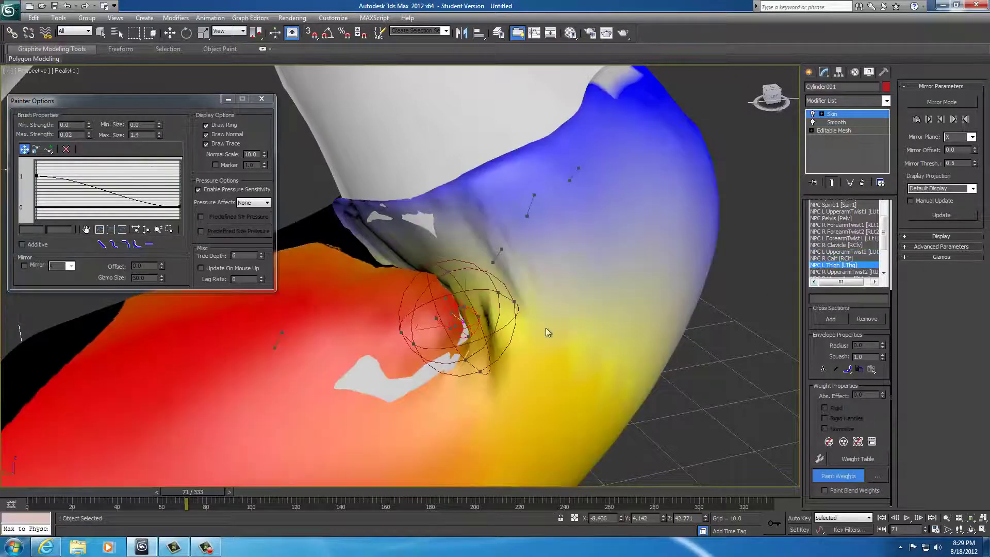
mouse_move(380, 385)
mouse_down()
mouse_move(377, 355)
mouse_move(400, 389)
mouse_move(482, 361)
mouse_move(497, 369)
mouse_move(500, 352)
mouse_move(449, 361)
mouse_move(452, 372)
mouse_up()
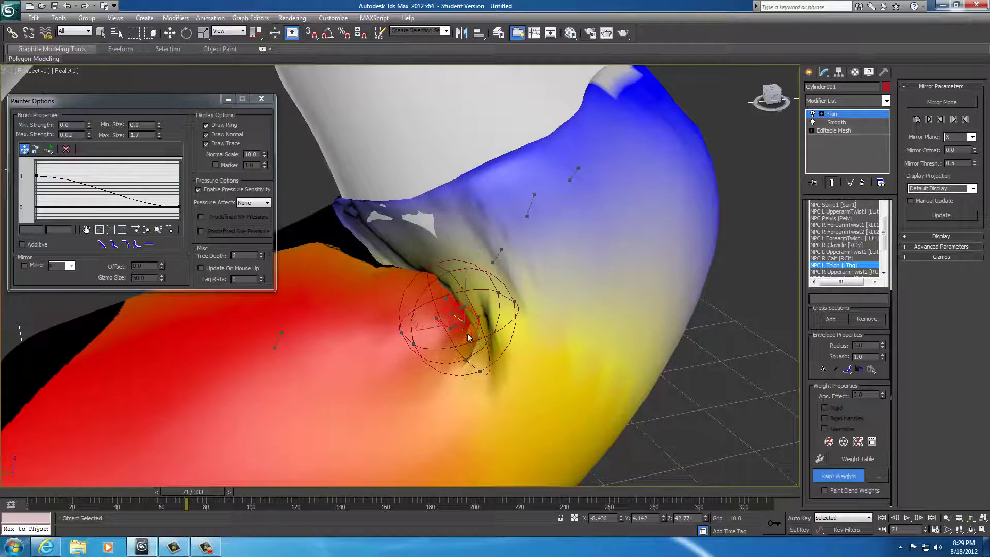
mouse_move(470, 336)
mouse_down()
mouse_move(523, 371)
mouse_move(568, 369)
mouse_move(570, 354)
mouse_up()
Step: Select the NPC Pelvis bone and paint its weight over the small slit behind the left hip crease
mouse_move(570, 354)
alt+middle_down()
mouse_move(602, 359)
mouse_move(471, 370)
mouse_move(473, 358)
mouse_move(451, 356)
mouse_move(449, 367)
alt+middle_up()
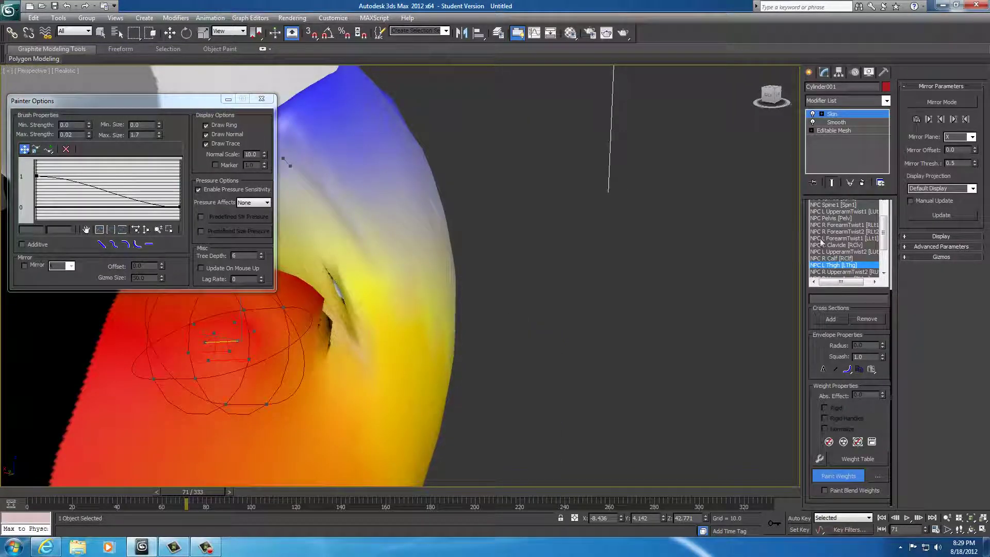
click(828, 220)
drag(340, 279, 343, 302)
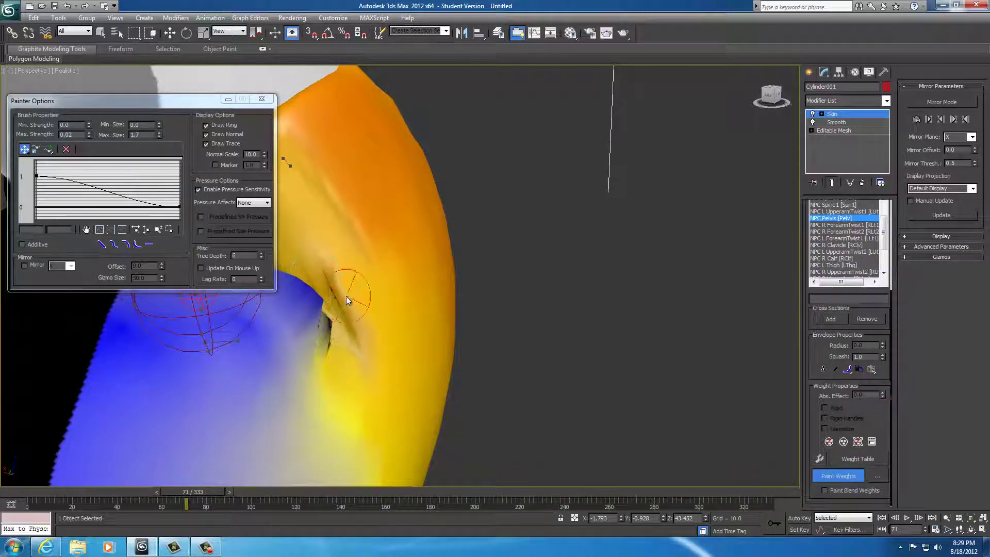
Step: Enlarge the brush's maximum size to 3.7 and paint NPC Pelvis weight over the exposed patches below the waistband at the left hip
mouse_move(435, 286)
alt+middle_down()
mouse_move(482, 283)
mouse_move(471, 287)
mouse_move(504, 309)
alt+middle_up()
drag(411, 215, 440, 201)
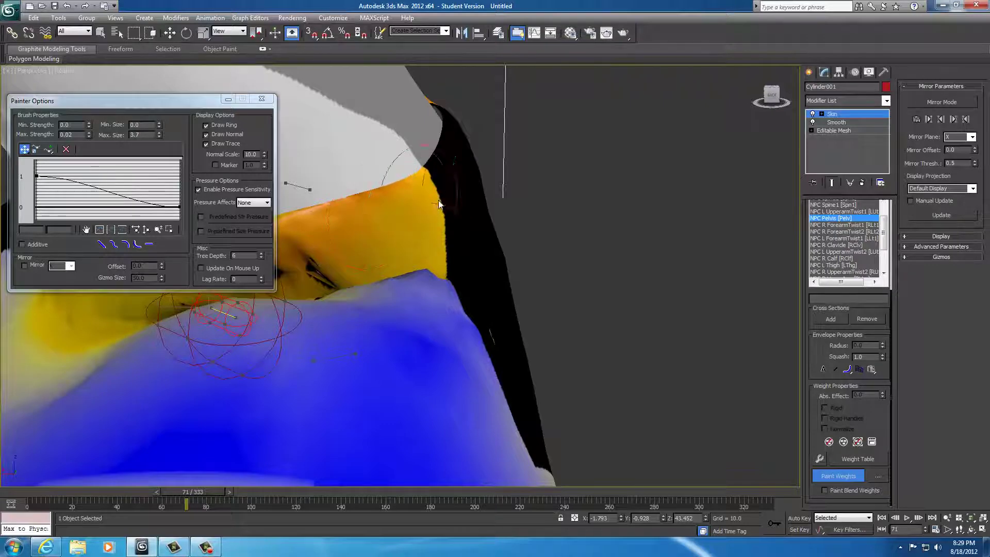
mouse_move(549, 224)
alt+middle_down()
mouse_move(614, 215)
mouse_move(458, 219)
alt+middle_up()
alt+middle_drag(546, 210, 512, 215)
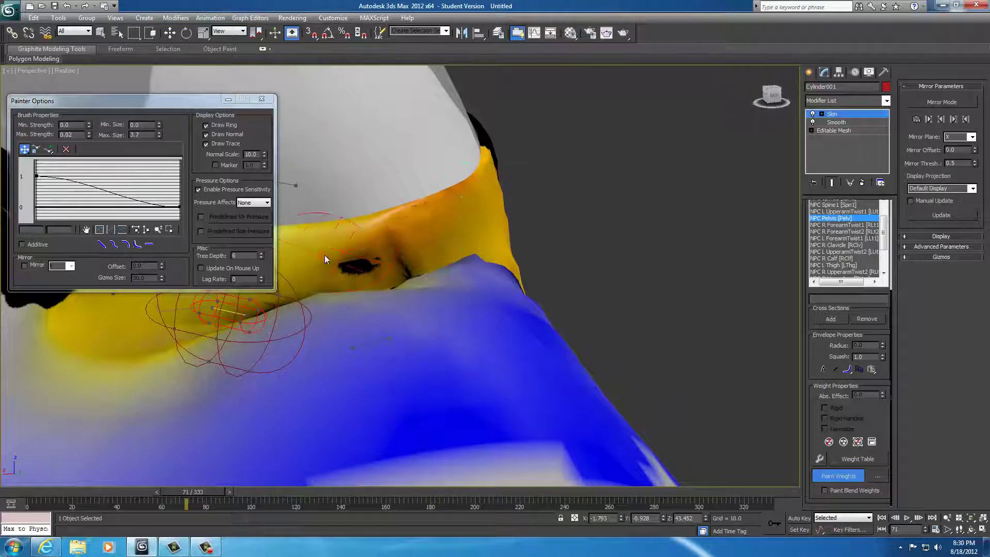
alt+middle_drag(490, 232, 406, 240)
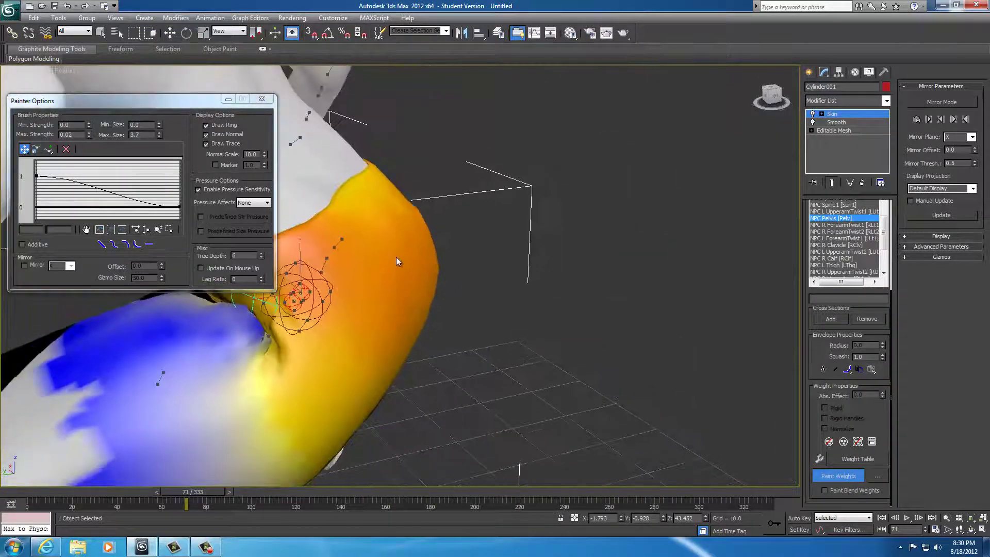
mouse_move(396, 262)
alt+middle_down()
mouse_move(407, 245)
mouse_move(552, 292)
alt+middle_up()
mouse_move(429, 338)
middle_down()
mouse_move(429, 323)
mouse_move(408, 329)
mouse_move(348, 300)
middle_up()
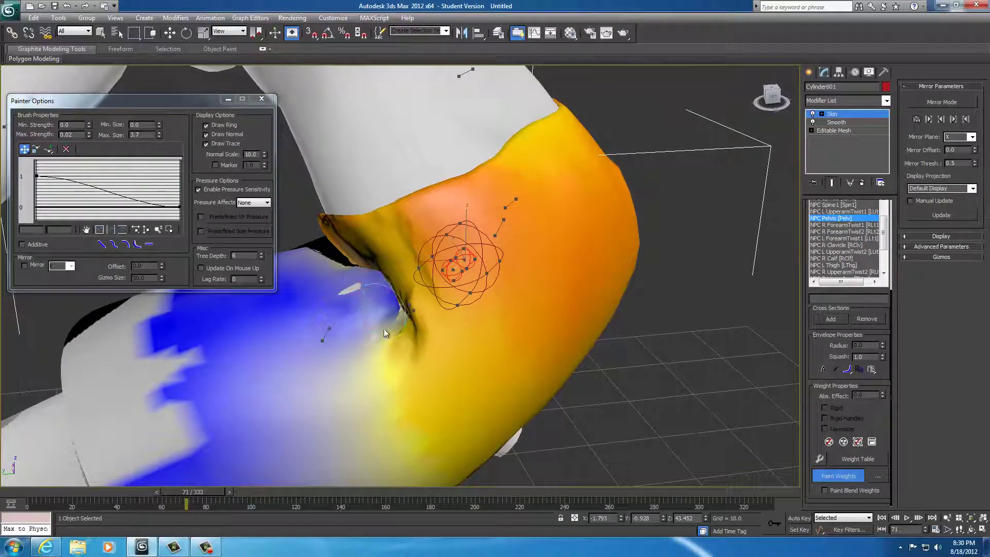
Step: Move to frame 119 and select the NPC L Thigh bone to check its weights around the left hip crease
mouse_move(456, 356)
alt+middle_down()
mouse_move(605, 331)
mouse_move(739, 346)
mouse_move(511, 354)
alt+middle_up()
mouse_move(186, 492)
mouse_down()
mouse_move(2, 499)
mouse_move(296, 499)
mouse_up()
click(838, 475)
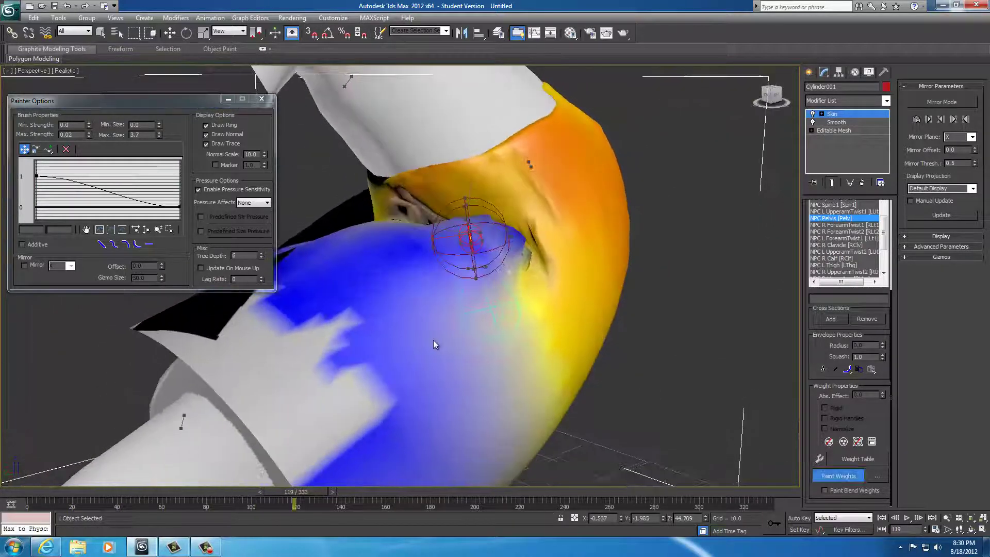
middle_drag(433, 341, 304, 377)
scroll(365, 364, up, 1)
scroll(366, 360, up, 1)
click(838, 265)
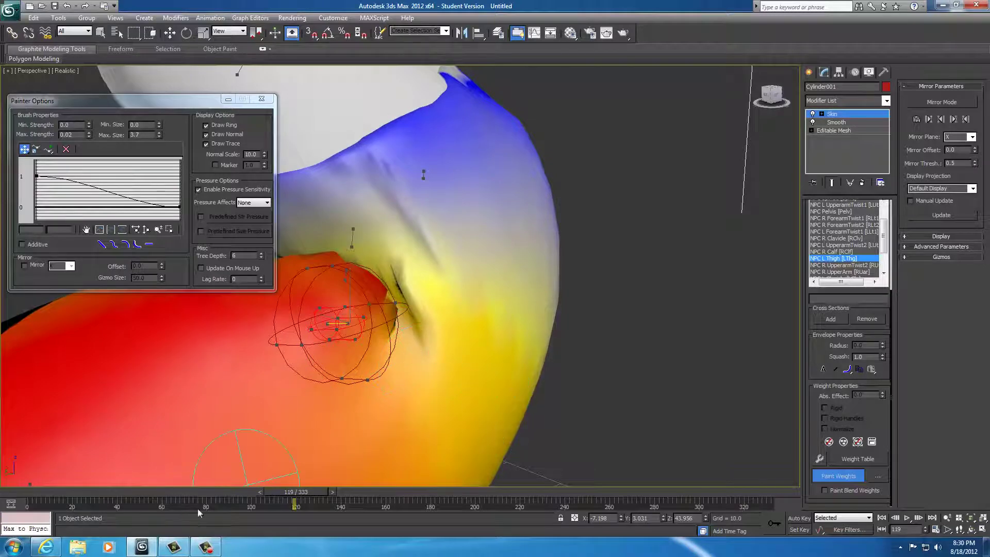
Step: Move to frame 333 and select the NPC Pelvis bone to examine its weights along the front waistband
drag(312, 493, 791, 504)
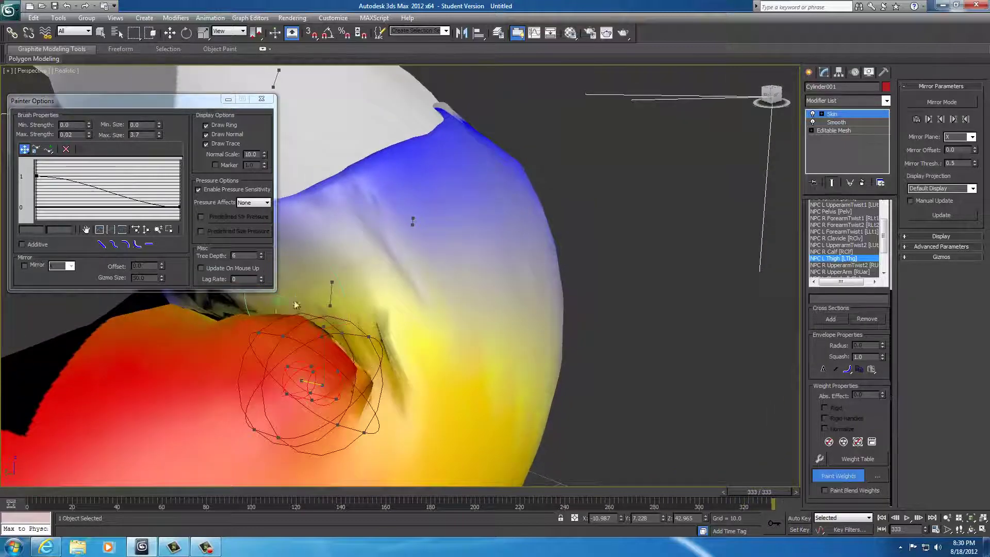
middle_drag(295, 304, 417, 284)
alt+middle_drag(600, 293, 484, 284)
scroll(477, 324, up, 4)
scroll(471, 295, up, 3)
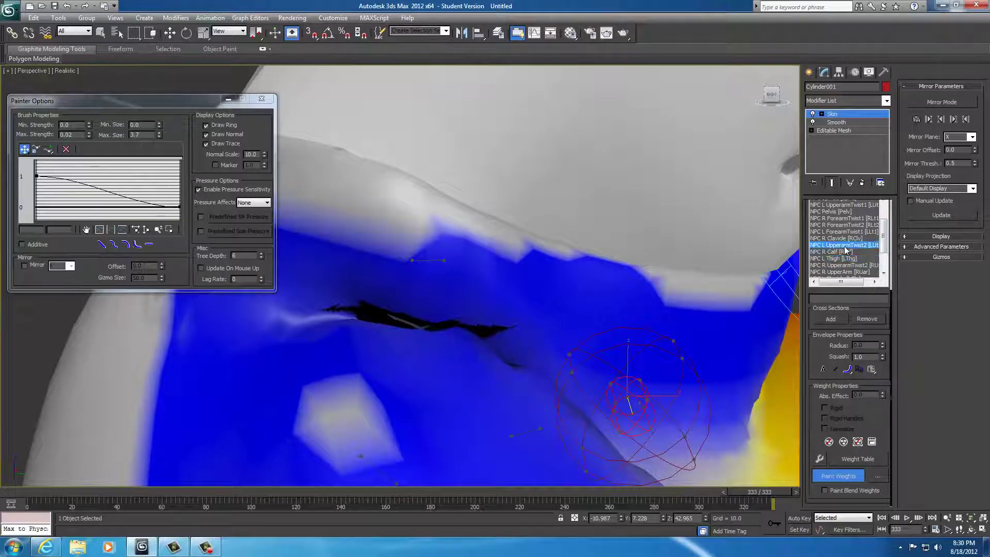
click(830, 211)
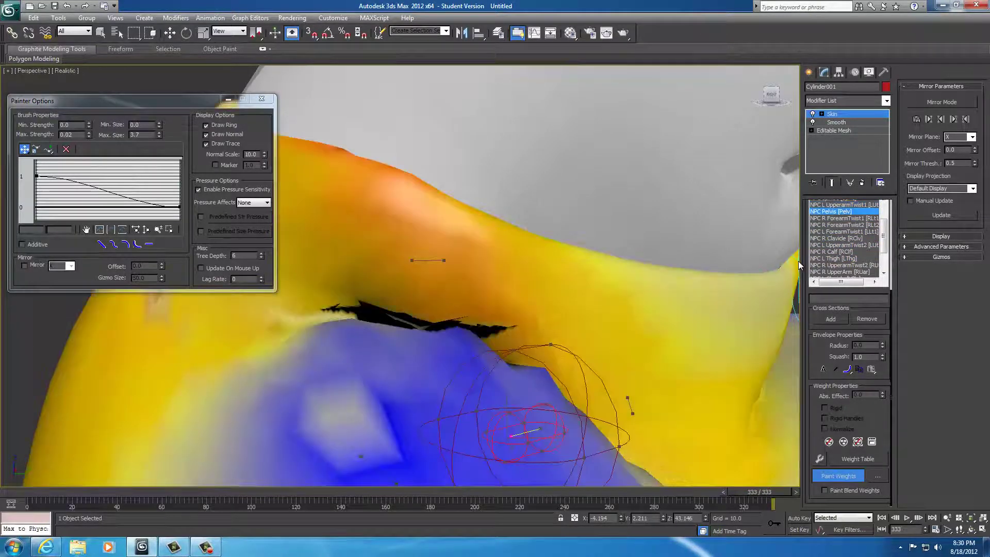
alt+middle_drag(545, 308, 482, 368)
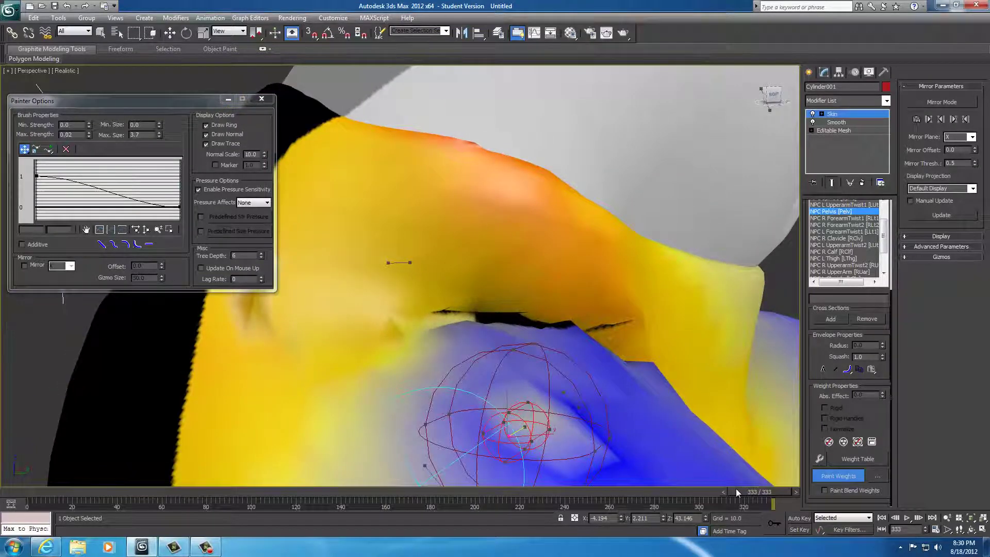
Step: Move to frame 322, select the NPC L ForearmTwist1 bone and unfreeze the body mesh
mouse_move(766, 496)
mouse_down()
mouse_move(203, 504)
mouse_move(751, 505)
mouse_up()
scroll(580, 283, down, 7)
alt+middle_drag(579, 284, 535, 287)
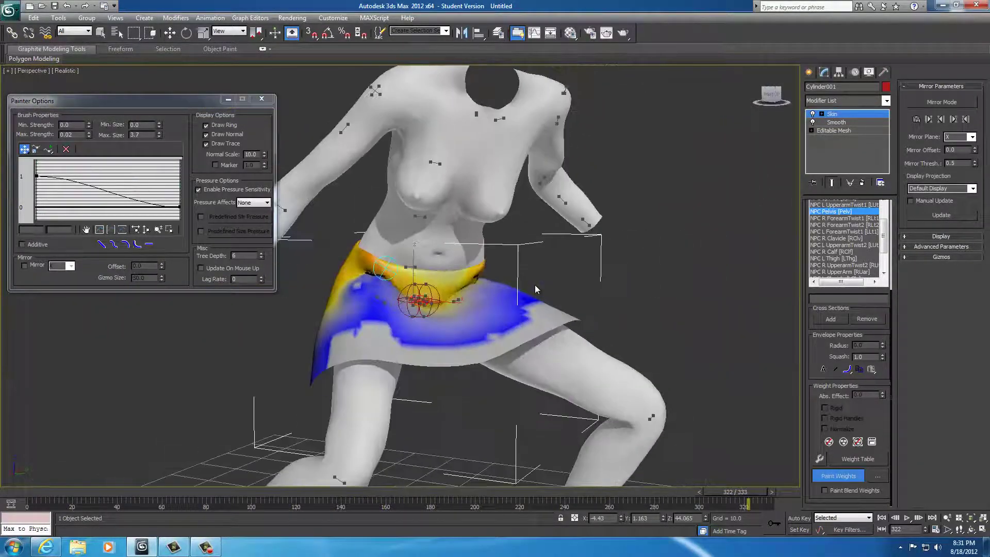
click(836, 252)
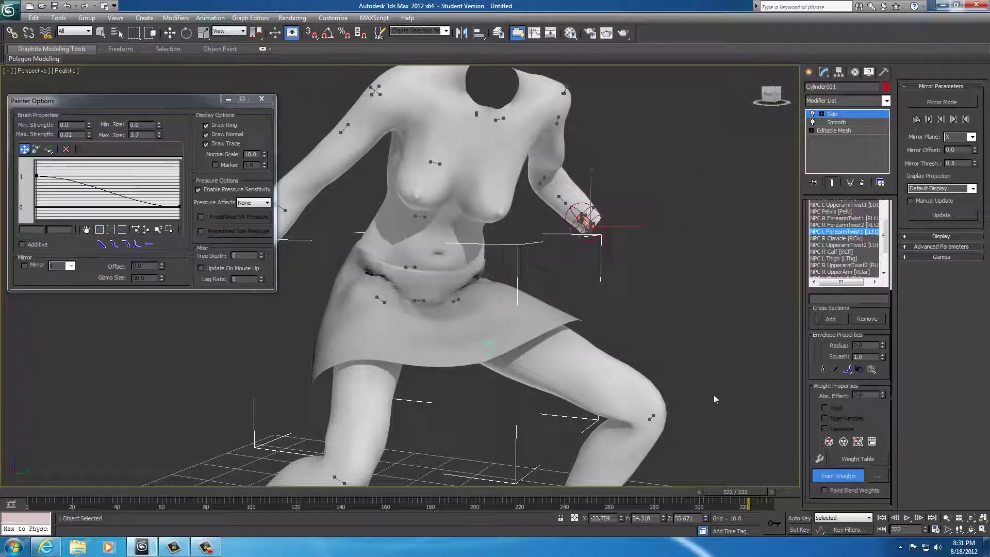
right_click(693, 323)
click(710, 275)
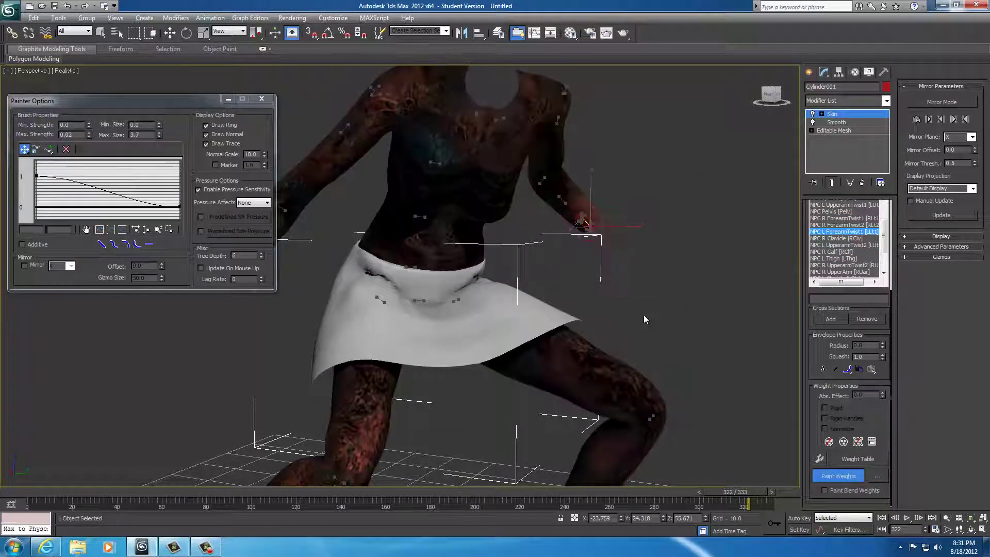
Step: Play the animation and inspect the skirt's hip creases and waistband from several sides for the body poking through
alt+middle_drag(643, 314, 727, 342)
click(908, 517)
scroll(494, 378, up, 10)
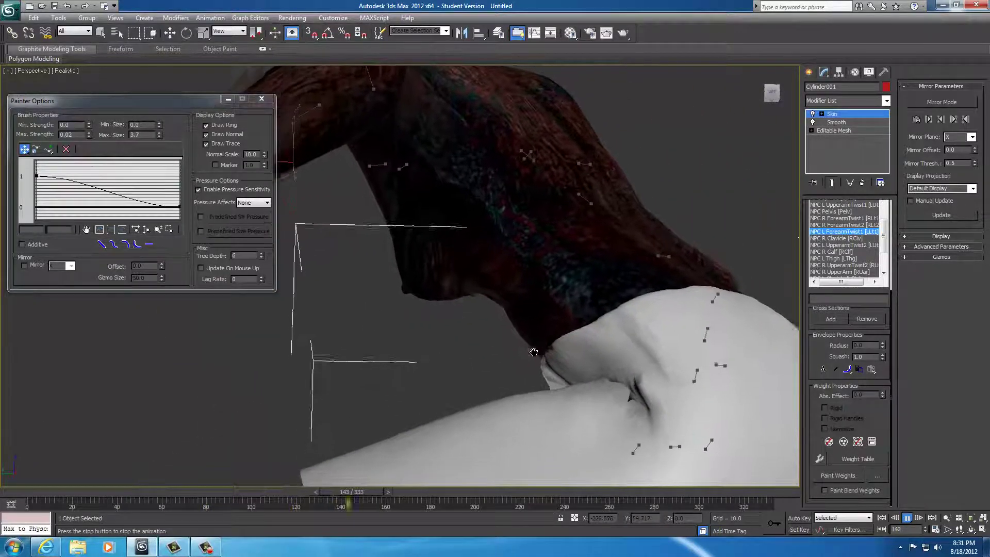
alt+middle_drag(534, 352, 706, 387)
scroll(536, 391, down, 1)
middle_drag(565, 382, 784, 359)
alt+middle_drag(465, 358, 415, 381)
middle_drag(702, 334, 576, 353)
scroll(576, 353, up, 3)
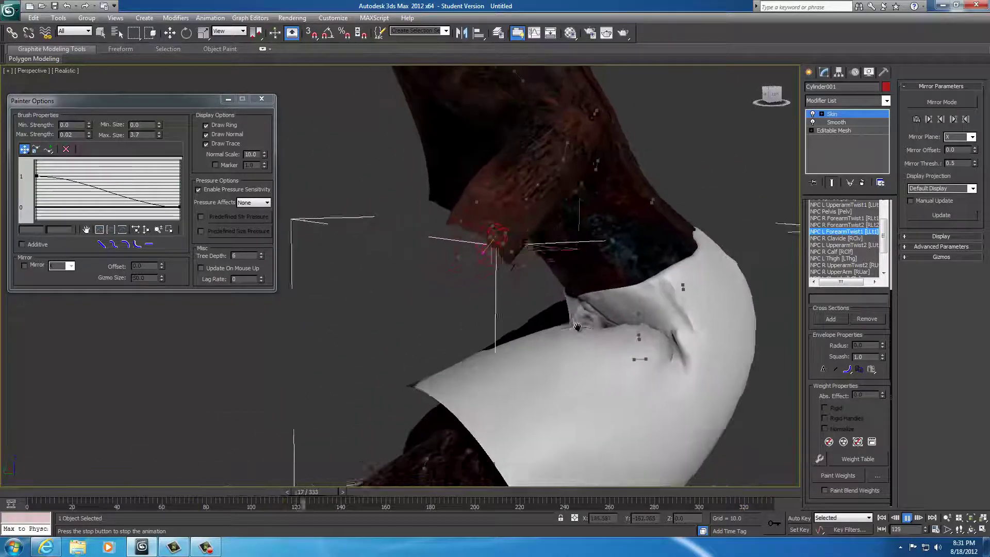
alt+middle_drag(711, 335, 636, 354)
scroll(630, 365, down, 2)
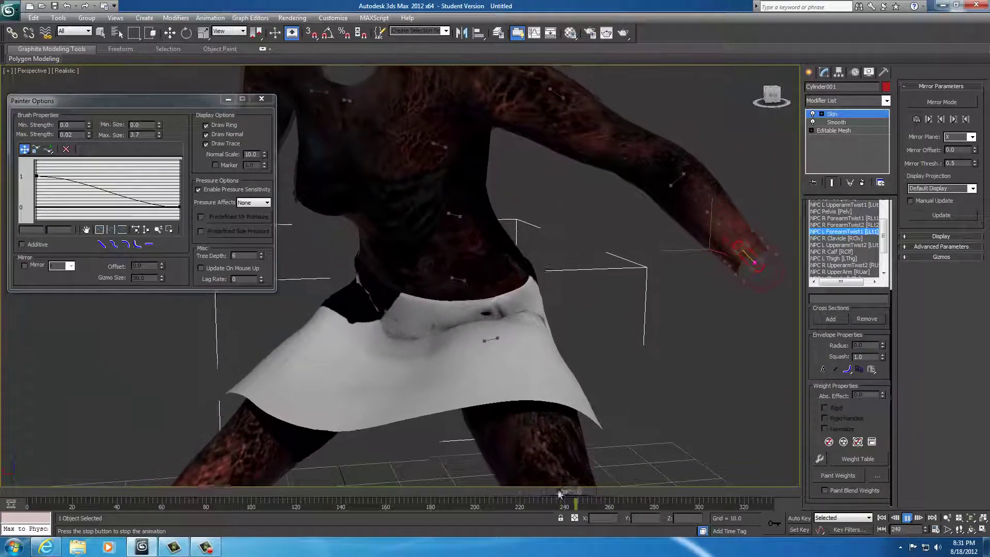
Step: Return to frame 0 and import the mt_runforward.kf animation with Clear Animation enabled
drag(578, 492, 18, 487)
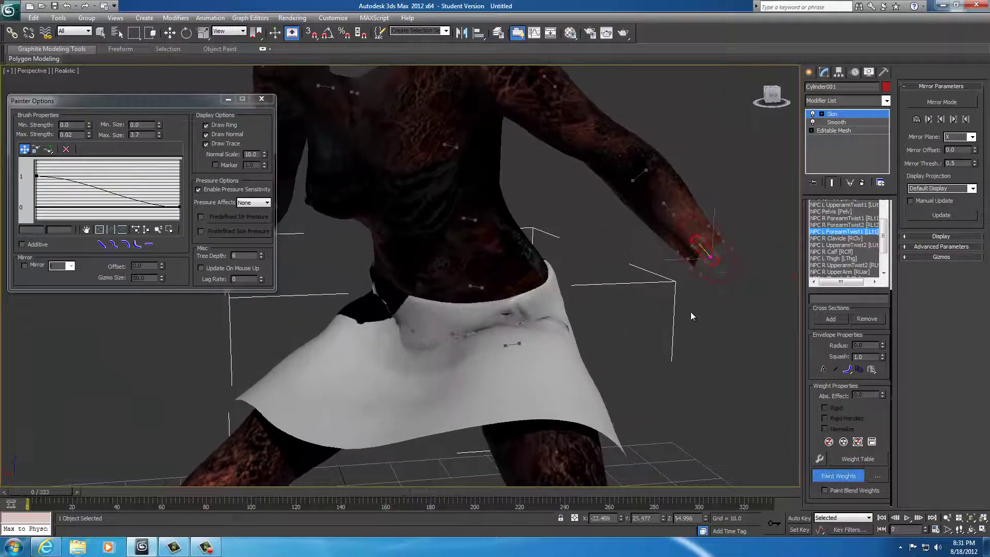
mouse_move(693, 312)
middle_down()
mouse_move(730, 312)
mouse_move(686, 301)
middle_up()
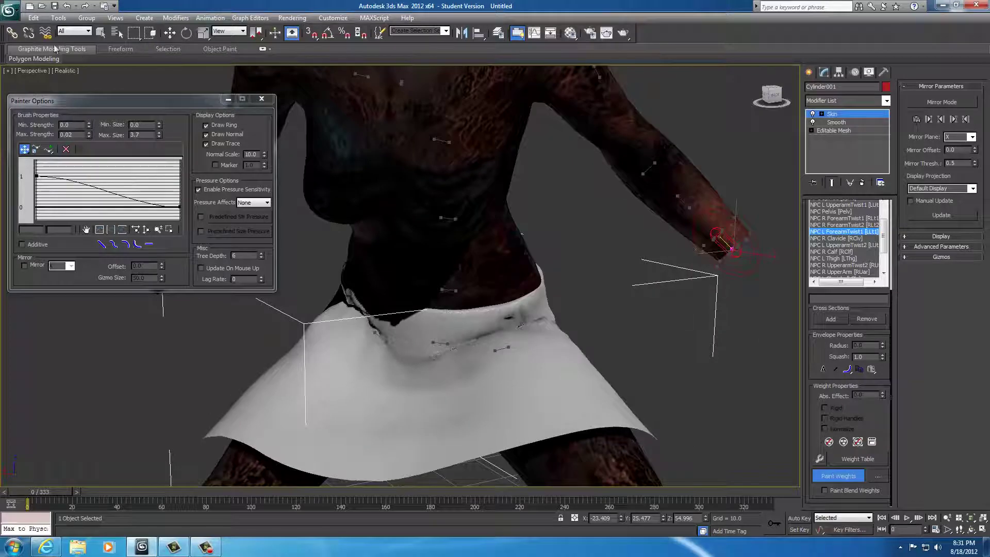
click(9, 12)
click(17, 144)
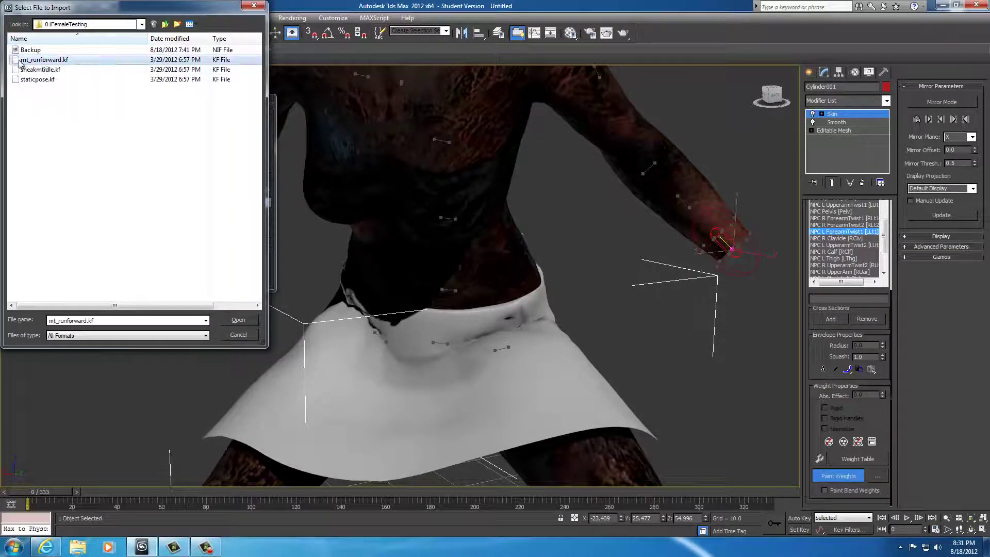
click(238, 320)
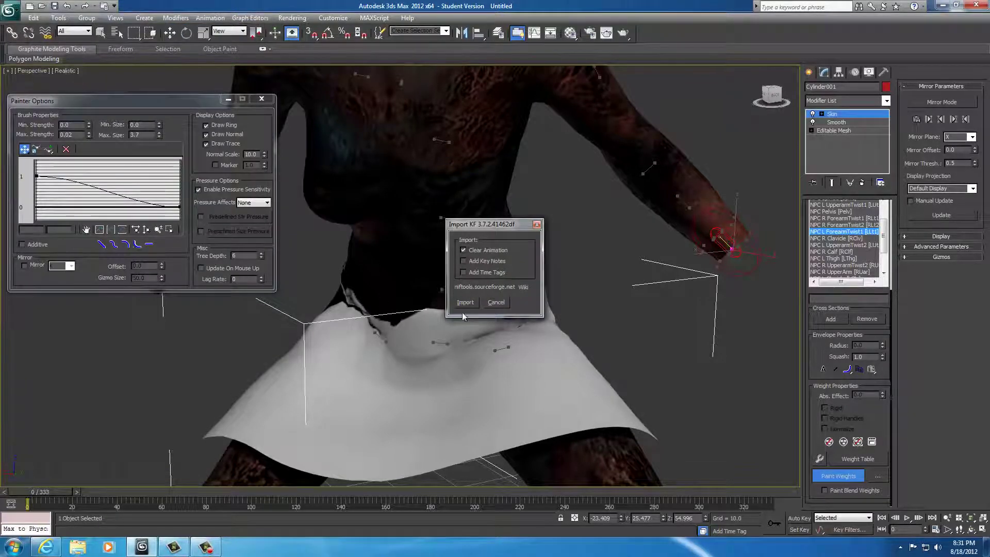
click(464, 303)
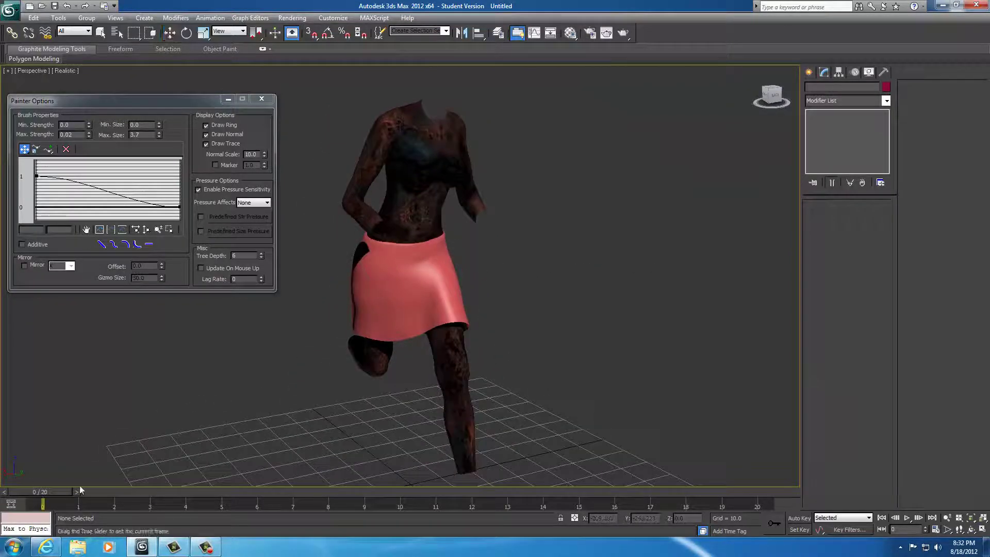
Step: Scrub through the run animation and check the skirt's deformation from the front and back
drag(89, 486, 302, 486)
alt+middle_drag(417, 396, 448, 330)
drag(280, 490, 710, 492)
drag(781, 486, 10, 522)
alt+middle_drag(613, 366, 396, 370)
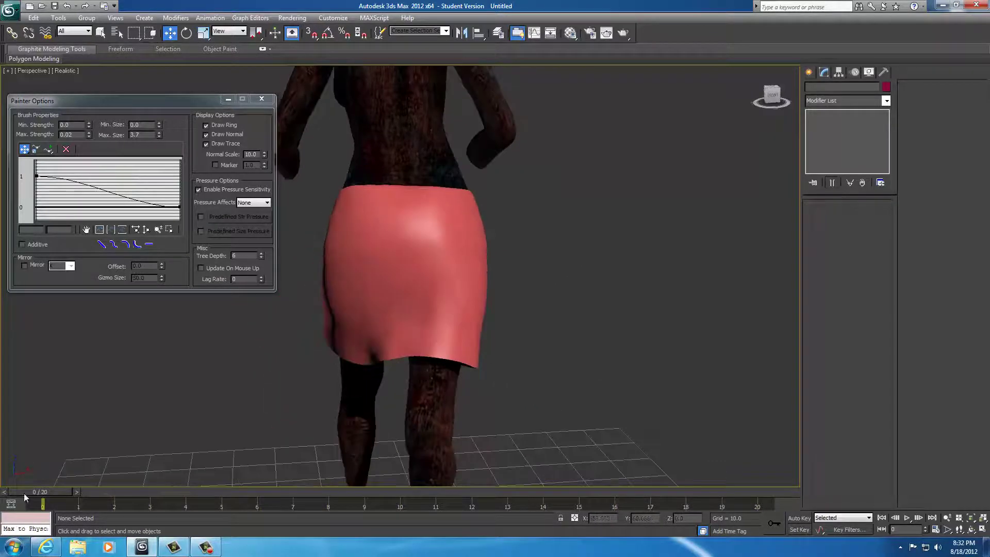
drag(26, 495, 1, 511)
alt+middle_drag(339, 393, 524, 360)
drag(43, 494, 2, 496)
scroll(305, 392, down, 2)
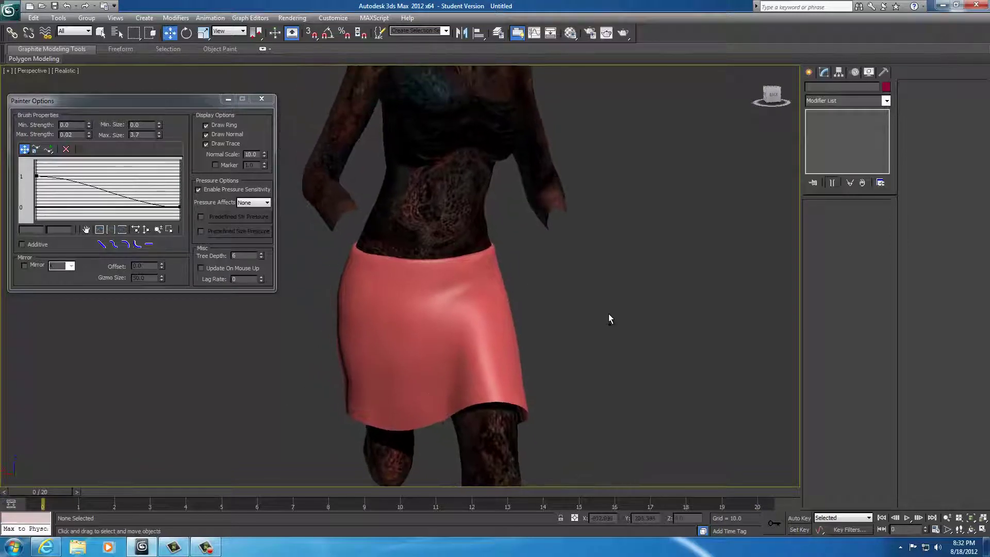
scroll(597, 369, down, 3)
alt+middle_drag(579, 366, 555, 345)
Step: Import the staticpose.kf animation to put the character into its static pose
click(9, 11)
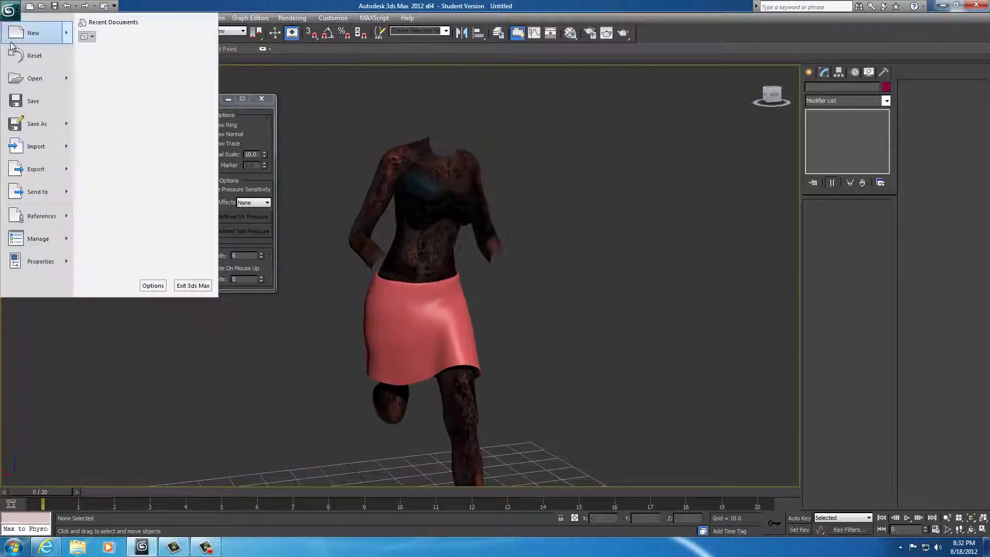
click(34, 146)
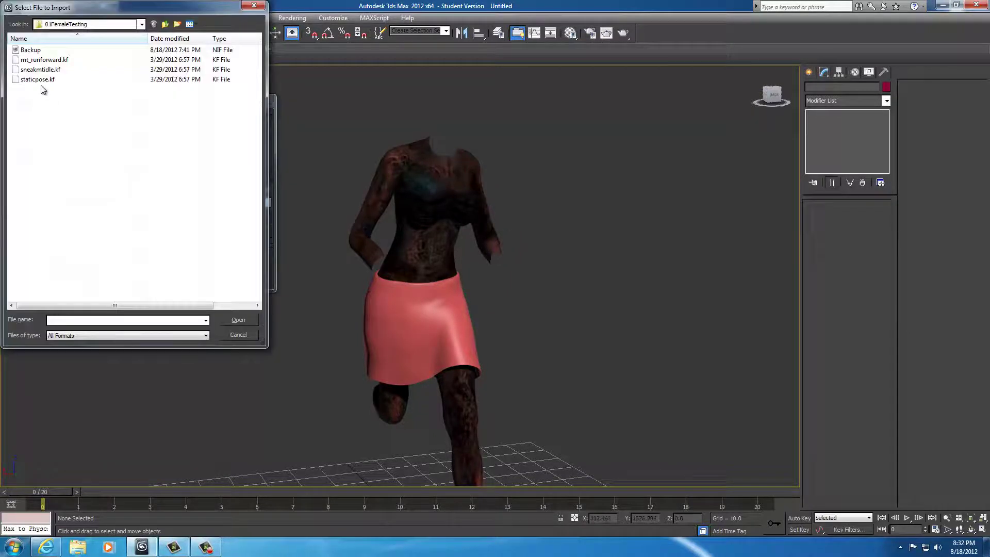
click(246, 319)
click(472, 300)
Step: Unhide all hidden objects in the scene, including the skeleton bones
right_click(521, 311)
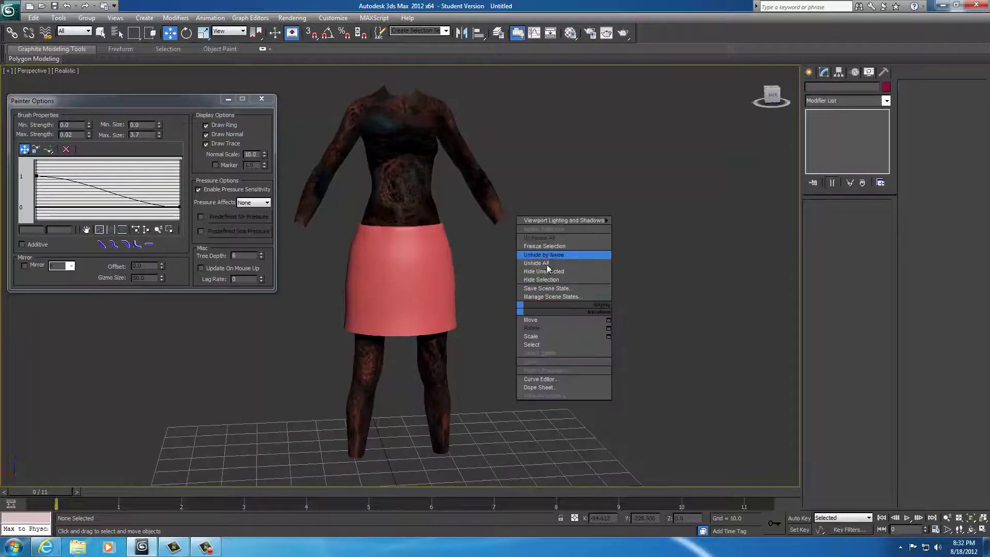
click(547, 268)
middle_drag(547, 268, 555, 243)
scroll(555, 243, down, 5)
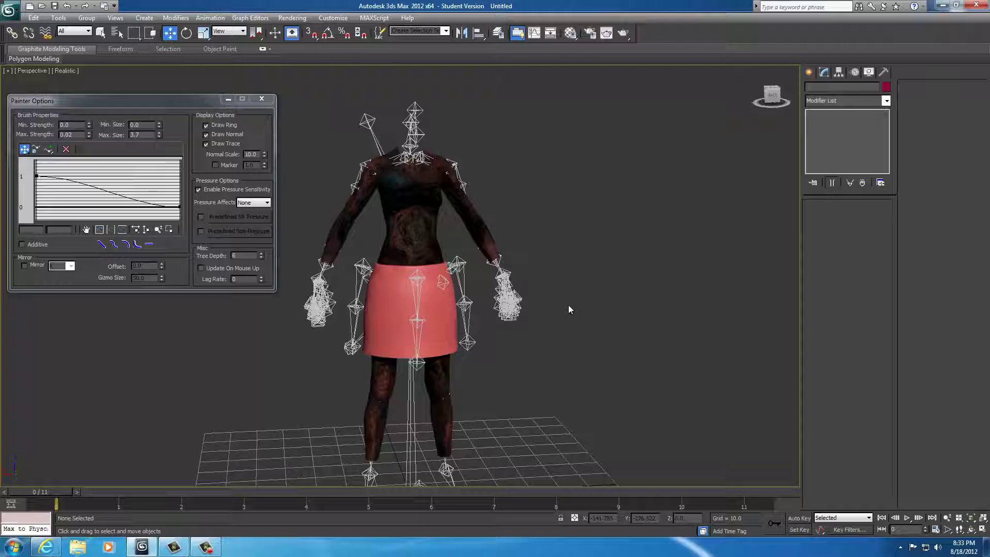
Step: Examine the bone chains around the skirt from the front, the side and close up
alt+middle_drag(661, 360, 713, 379)
ctrl+alt+middle_drag(556, 410, 548, 310)
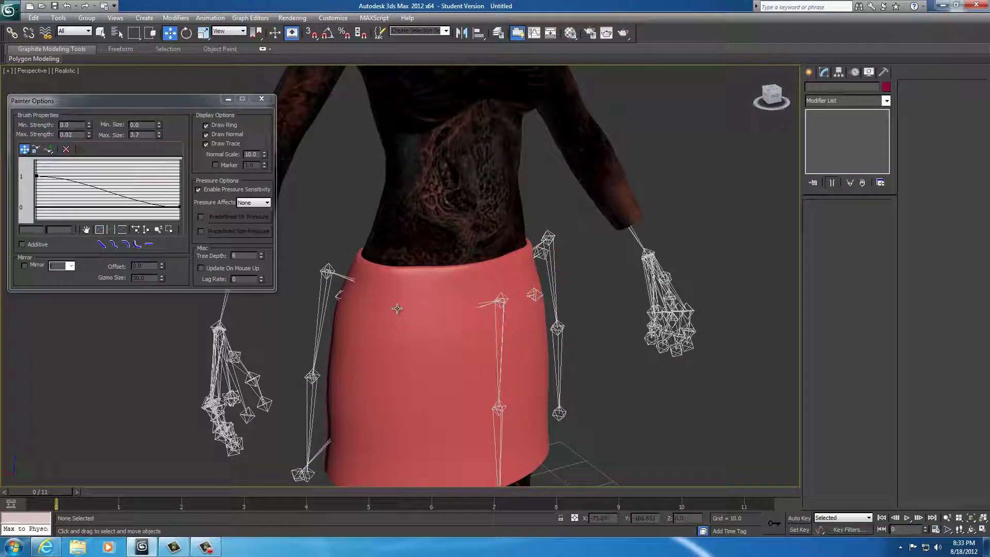
alt+middle_drag(633, 339, 482, 335)
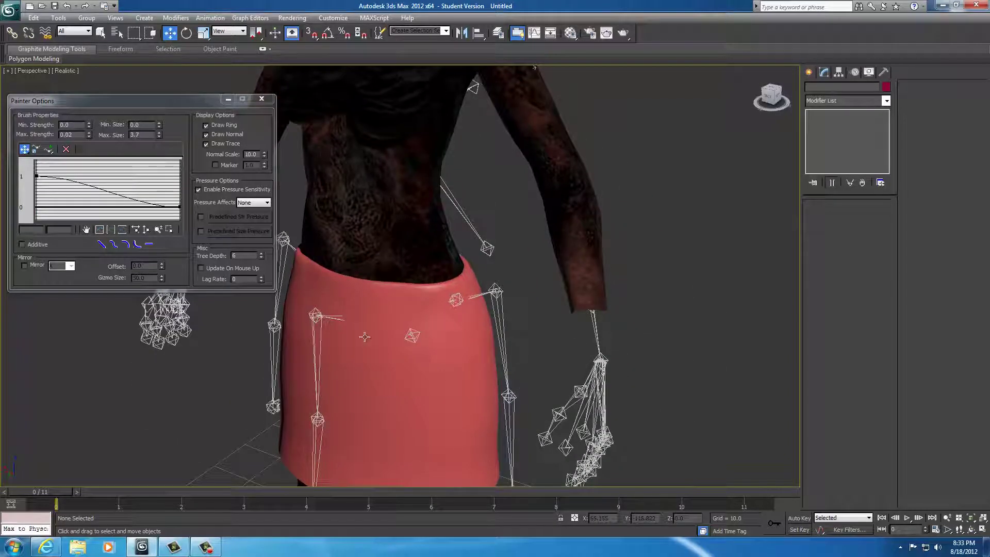
alt+middle_drag(434, 354, 507, 354)
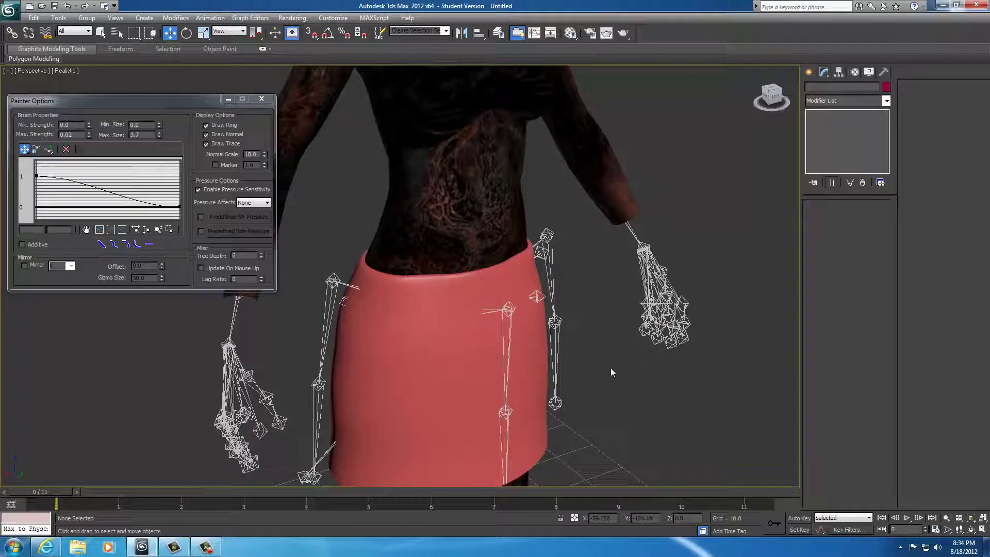
scroll(628, 370, down, 5)
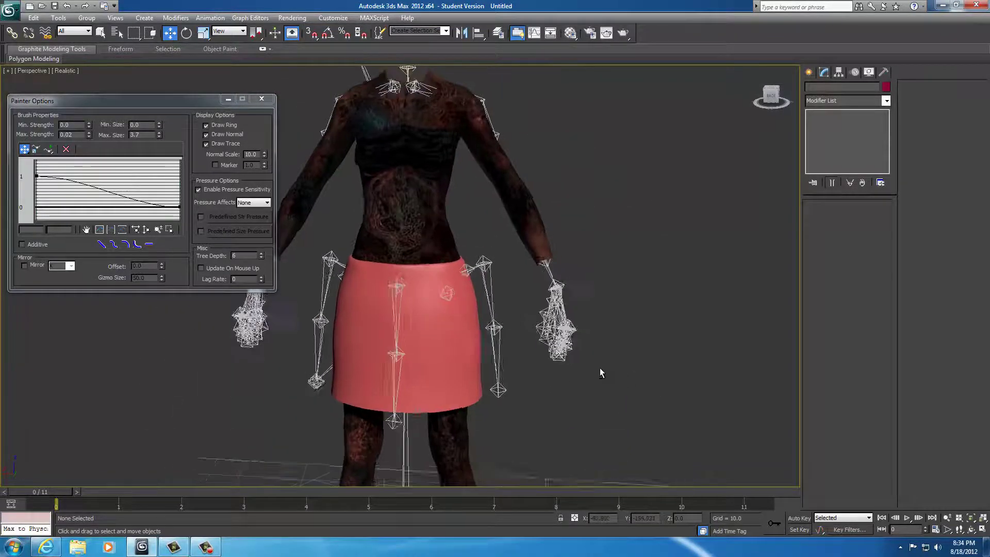
mouse_move(597, 371)
alt+middle_down()
mouse_move(530, 363)
mouse_move(582, 362)
mouse_move(571, 358)
alt+middle_up()
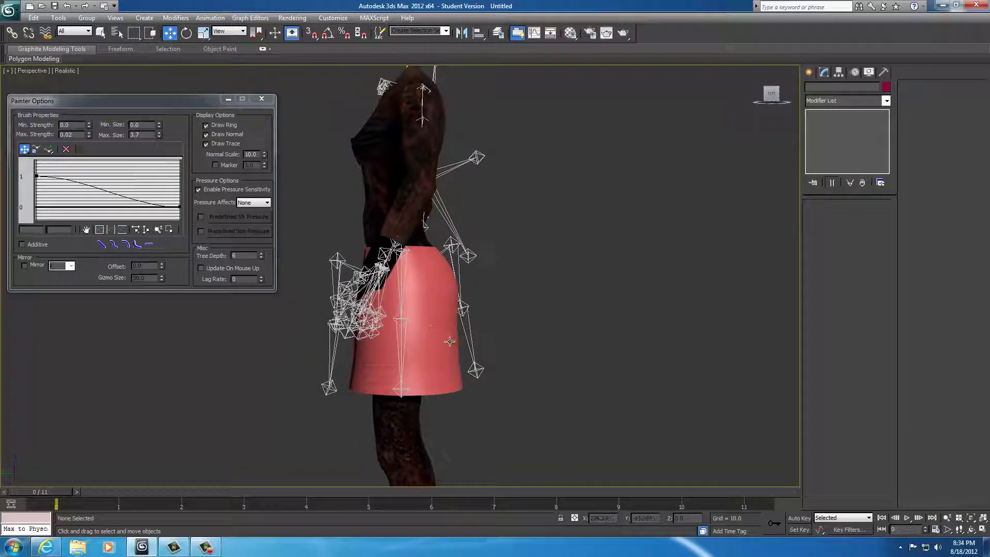
alt+middle_drag(479, 379, 552, 416)
scroll(574, 412, down, 2)
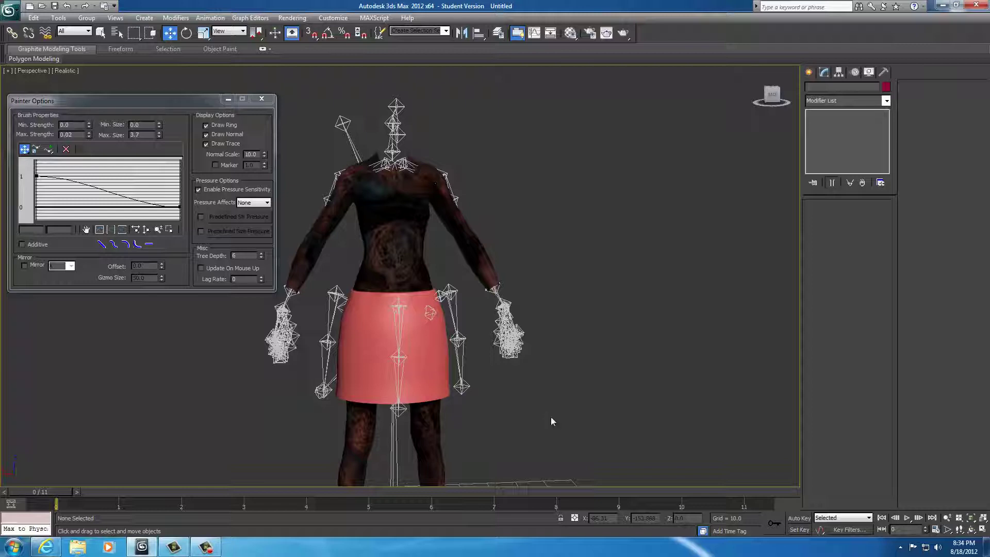
Step: Close the Painter Options window
alt+middle_drag(546, 413, 595, 398)
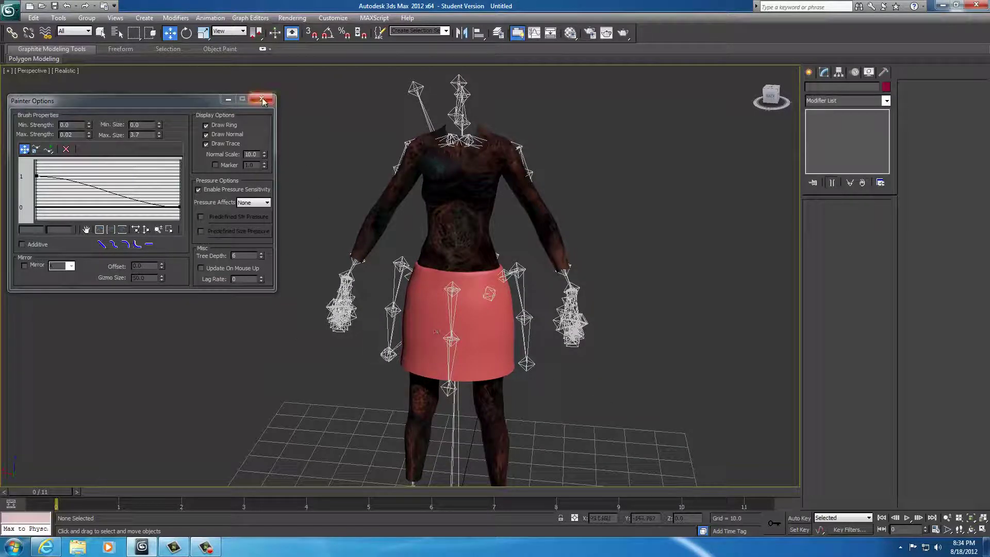
alt+middle_drag(271, 198, 283, 194)
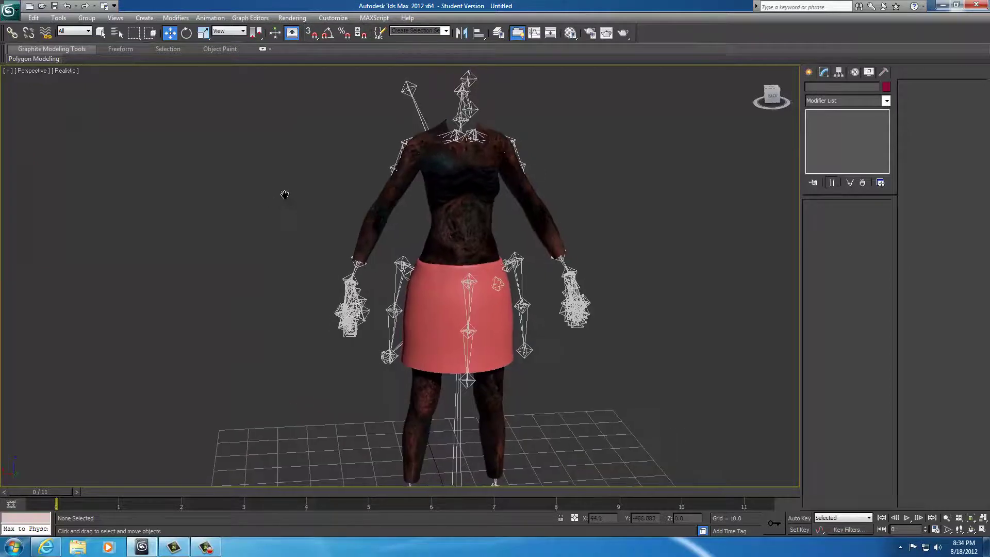
middle_drag(284, 235, 242, 210)
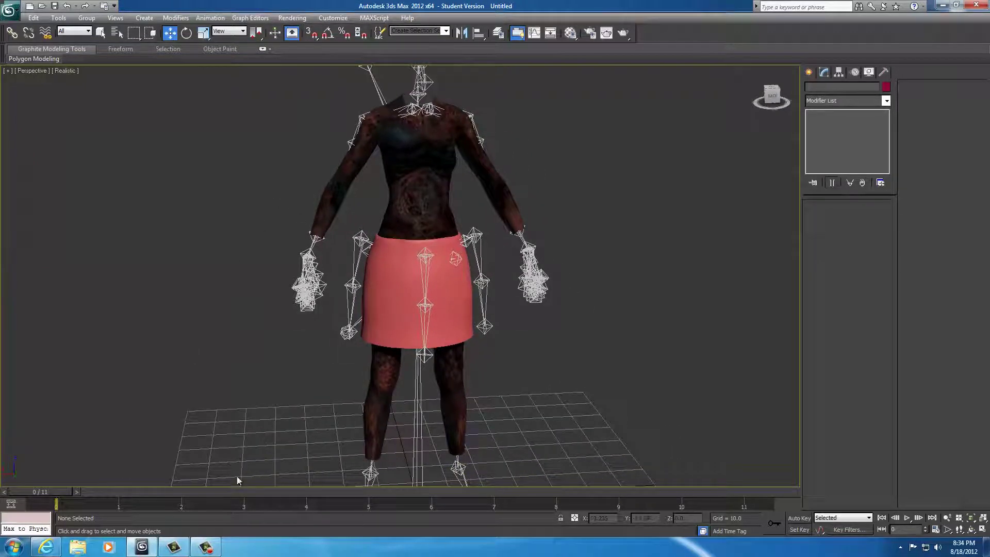
Step: Delete the SLIM PUSHUPNW3 body mesh, keeping the skirt and the skeleton
alt+middle_drag(223, 305, 223, 354)
click(409, 263)
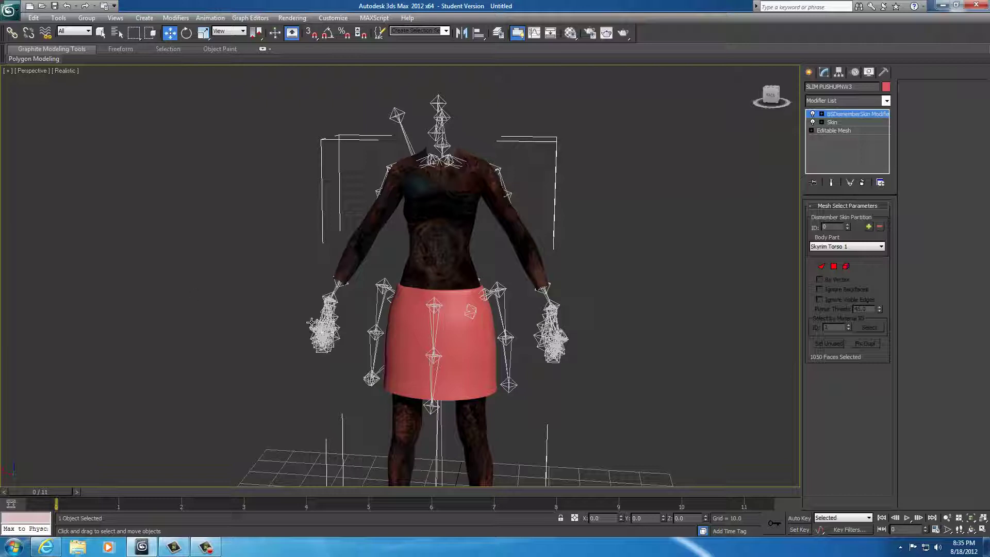
key(Delete)
Step: Import the femalebody_0 NIF from the OoLaLa folder inside NightasyOoLaLa, without importing a skeleton
click(9, 9)
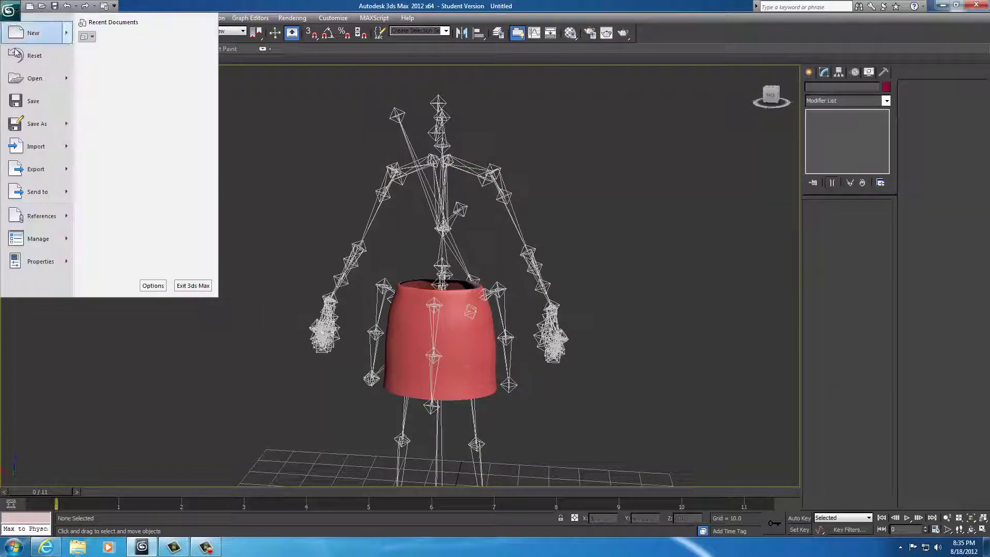
click(36, 146)
click(101, 26)
click(56, 47)
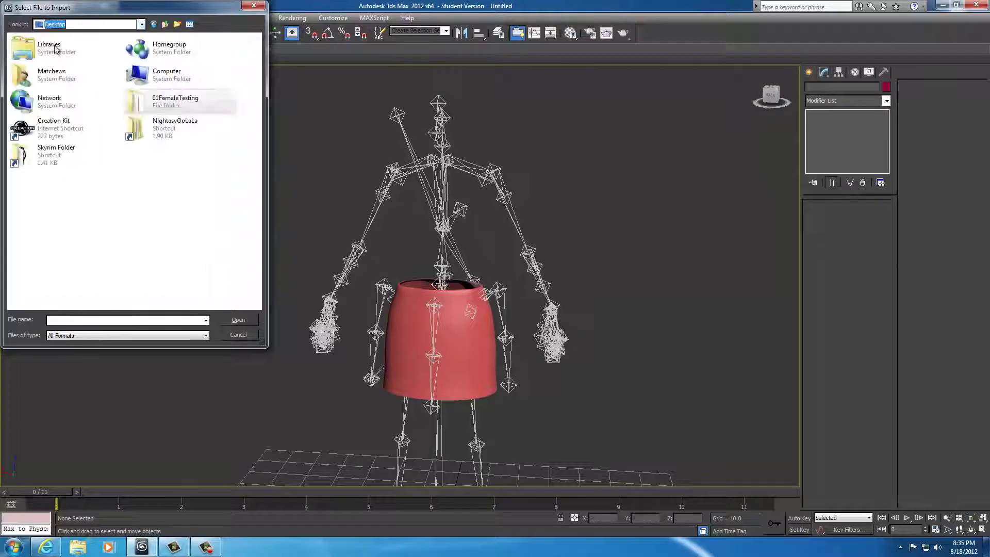
double_click(162, 132)
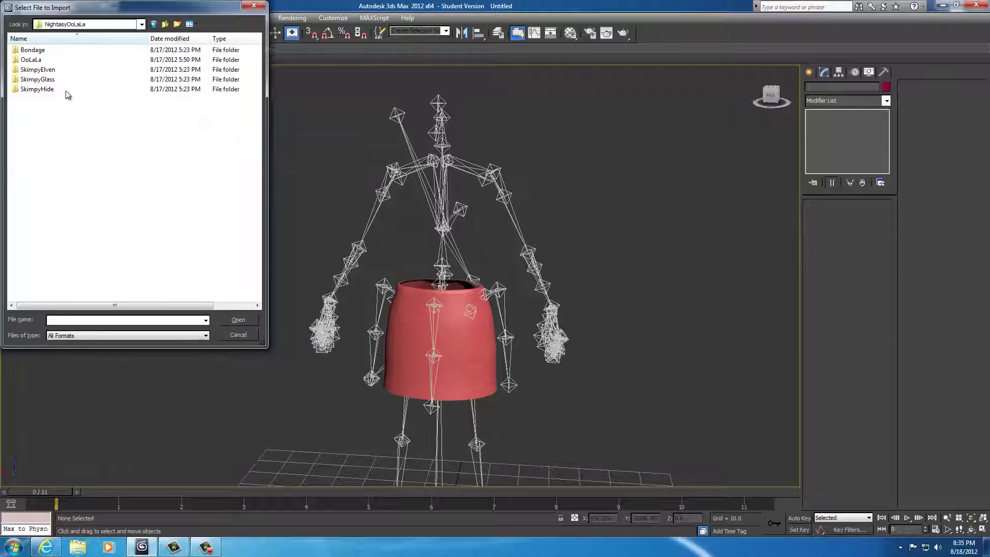
double_click(32, 60)
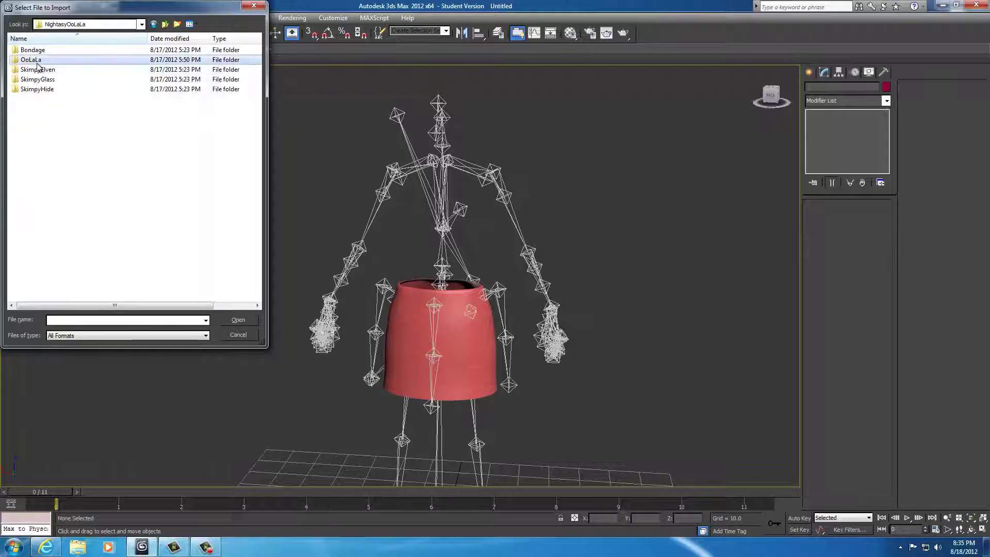
click(45, 109)
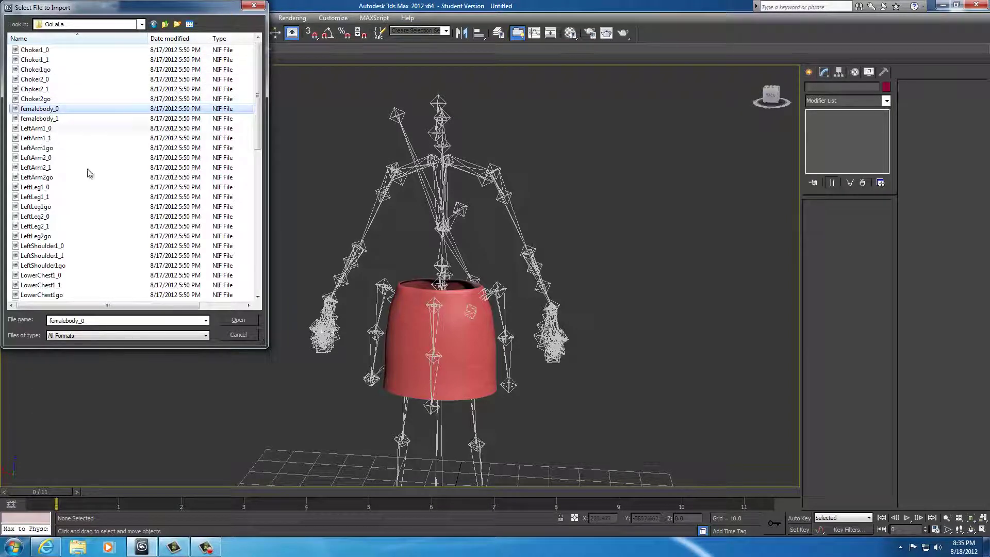
click(239, 320)
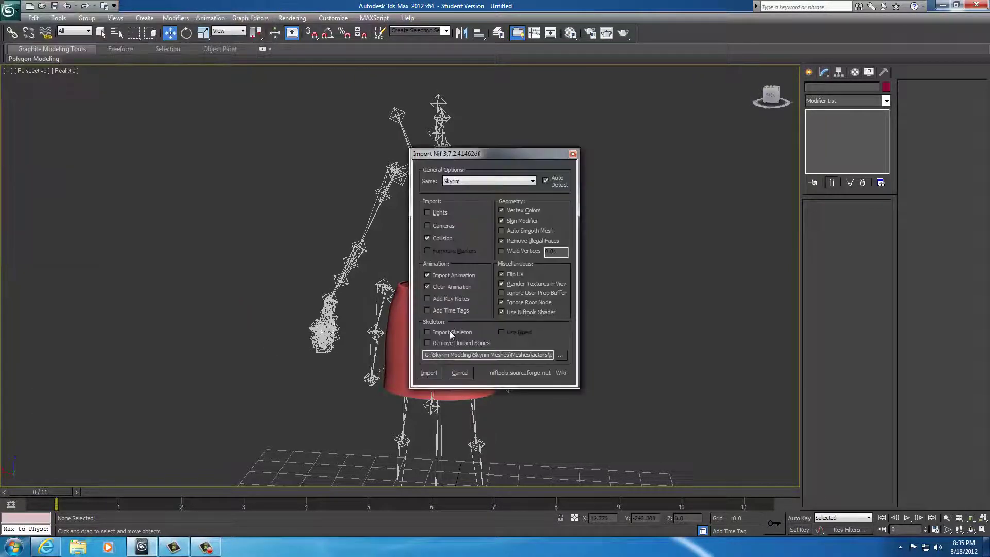
click(429, 373)
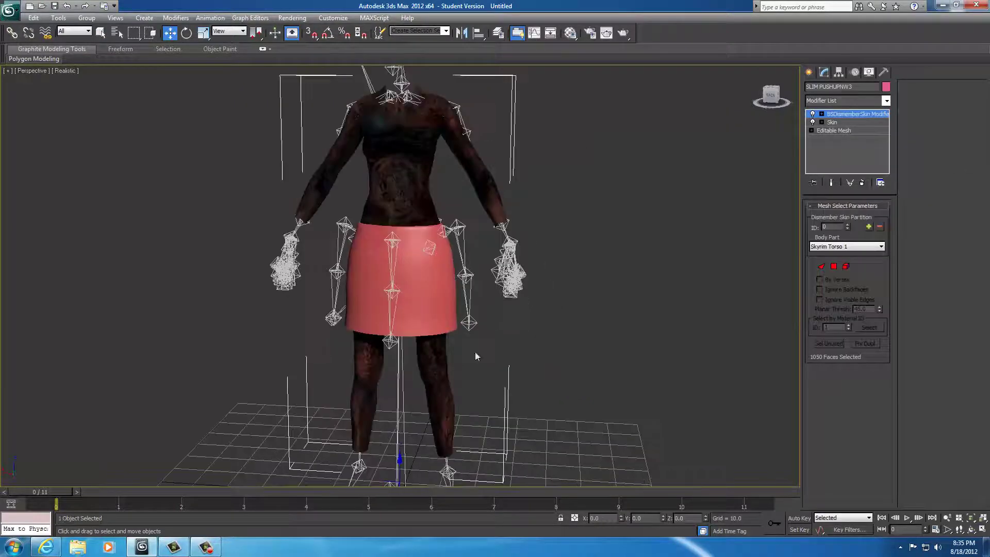
middle_drag(589, 289, 603, 335)
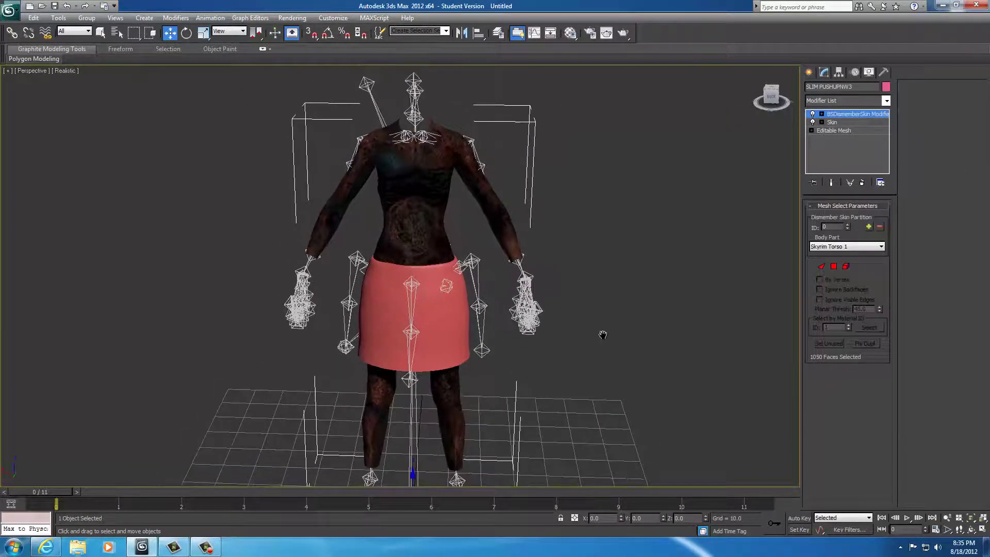
Step: Add a BSDismemberSkin modifier to the skirt, select all its faces and set the body part to Skyrim Torso 1
click(426, 333)
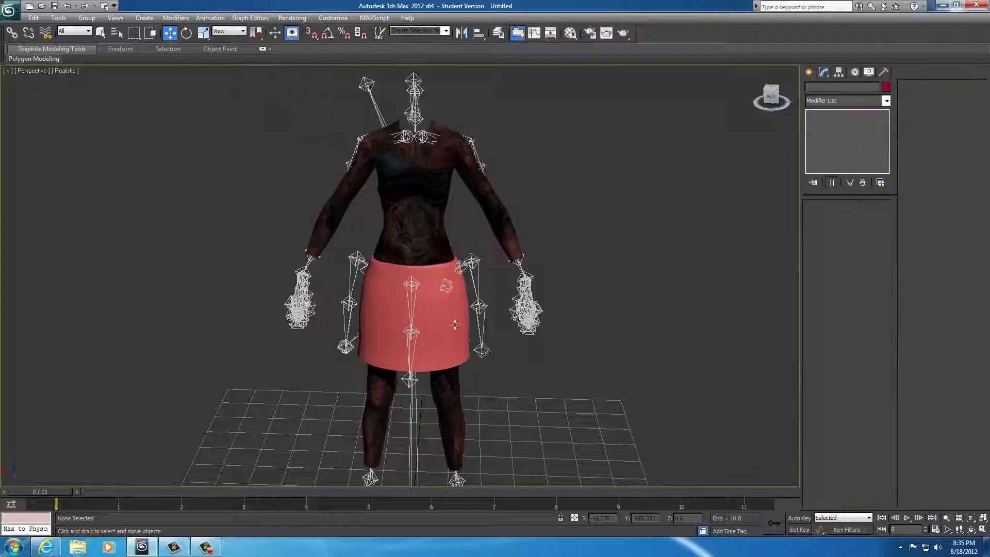
click(886, 101)
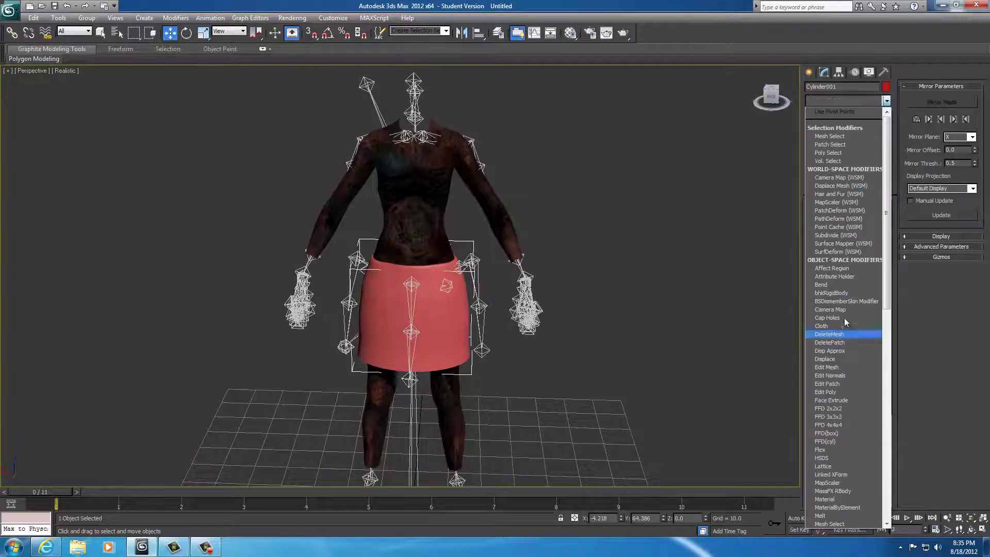
click(843, 301)
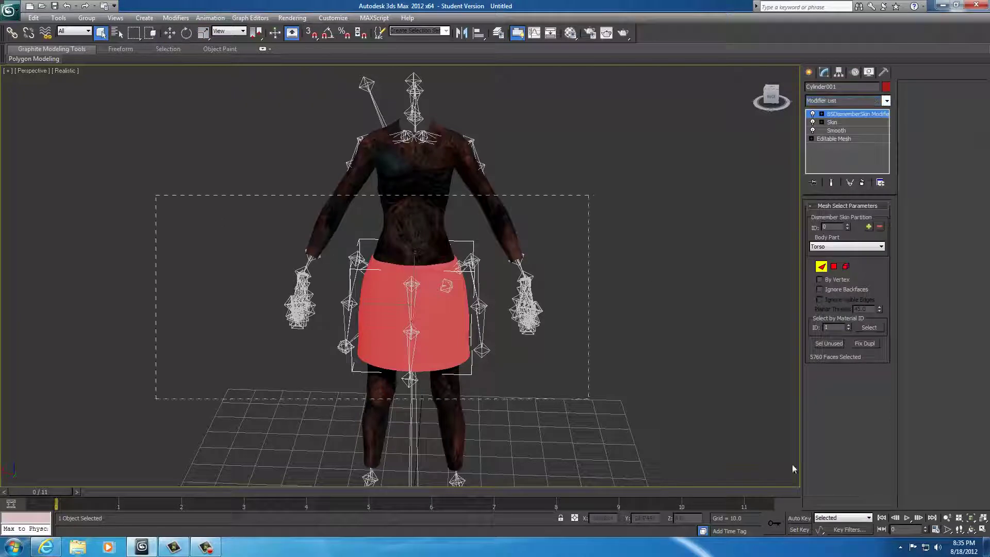
click(845, 248)
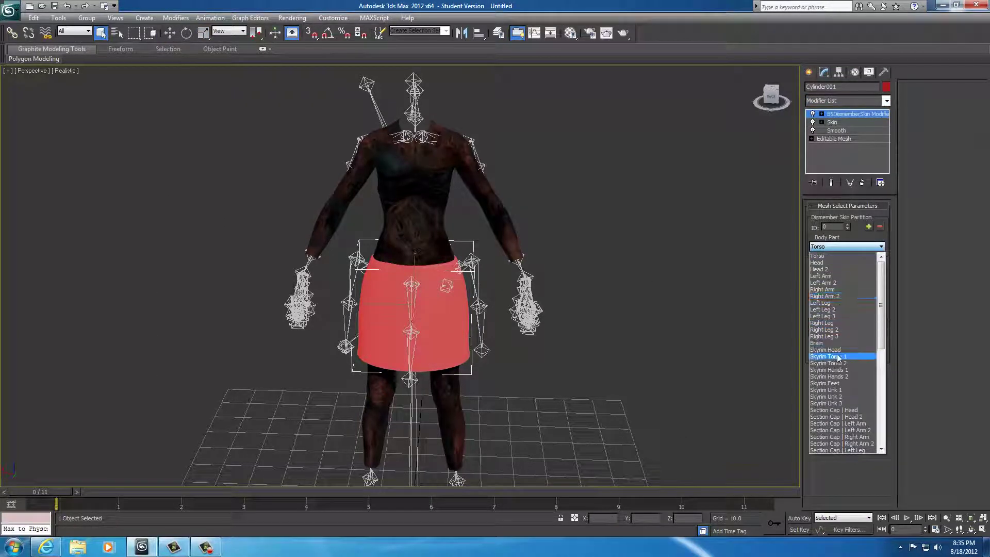
click(837, 356)
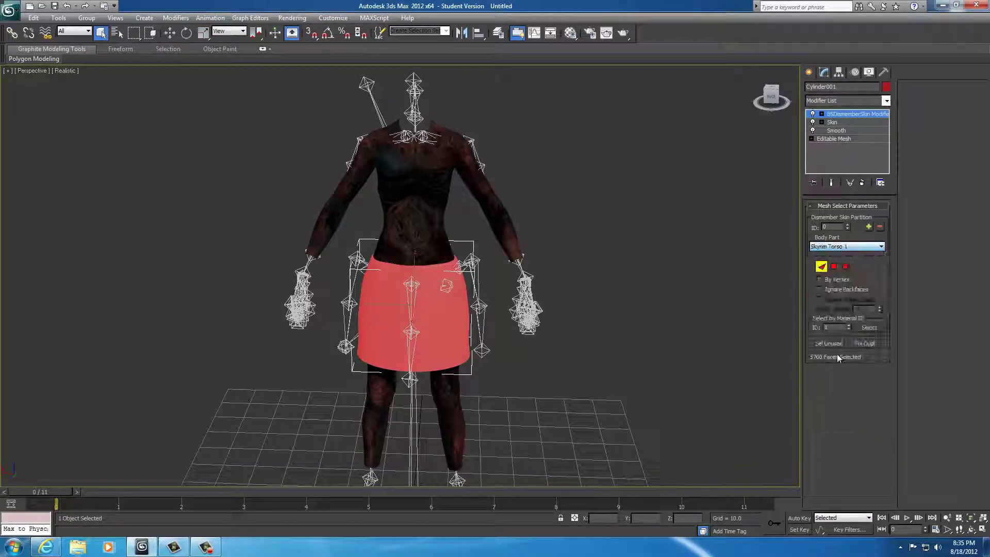
click(821, 267)
alt+middle_drag(624, 278, 670, 281)
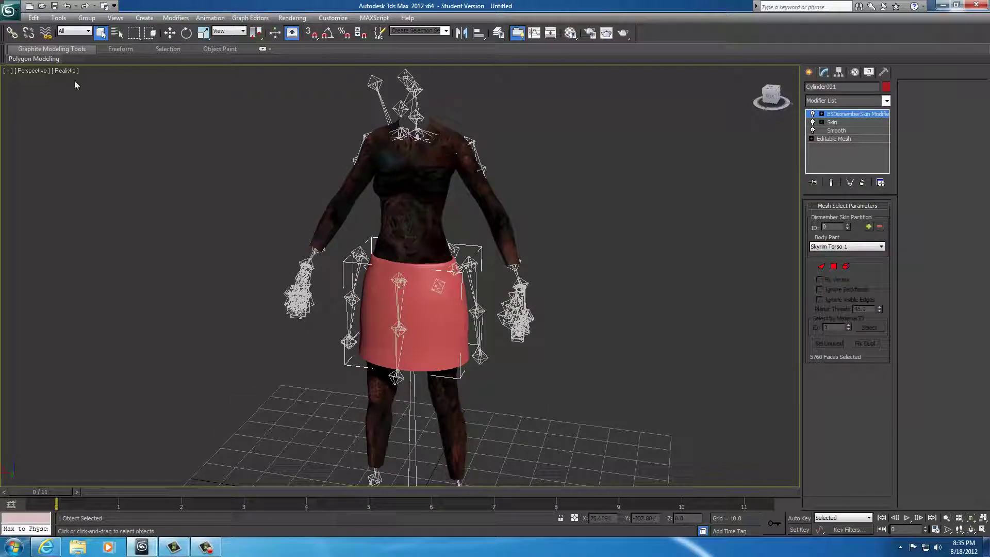
Step: Export the scene as a NIF file named Backup1 in the 01FemaleTesting folder
click(6, 15)
click(38, 173)
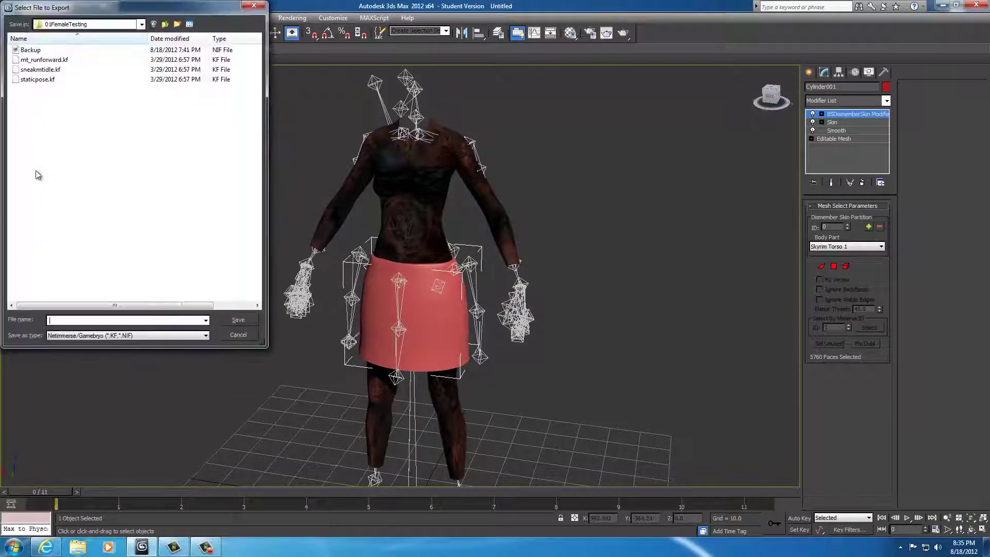
click(32, 50)
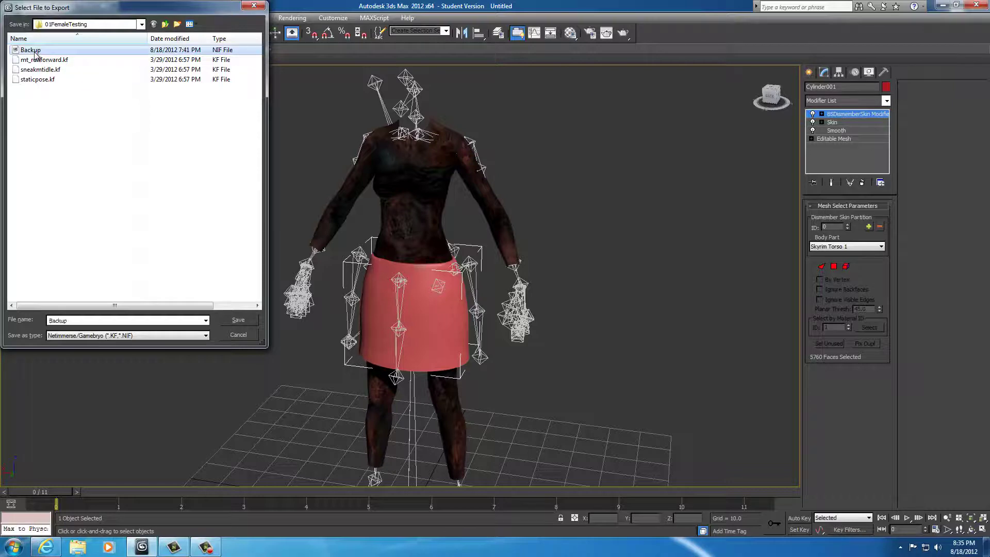
click(73, 320)
text(1)
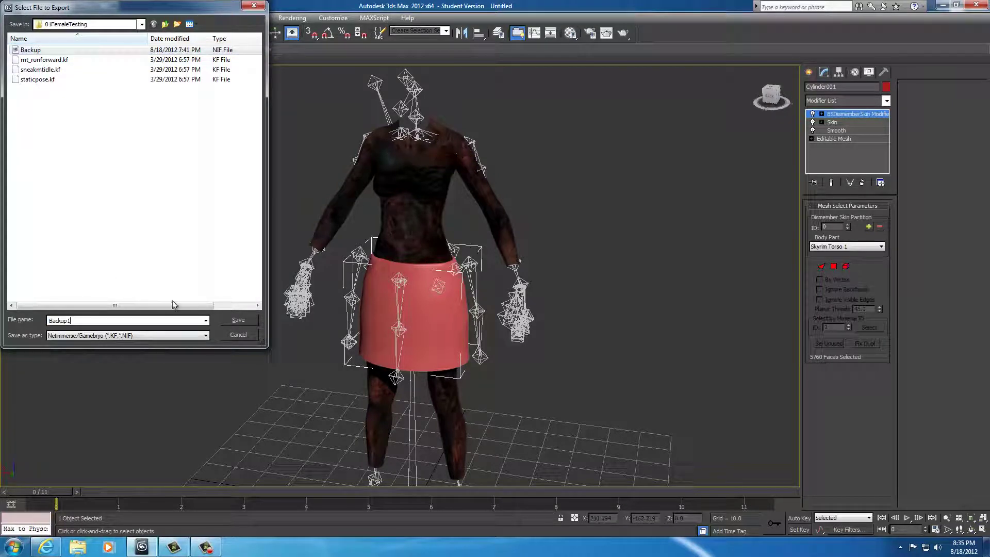
click(237, 321)
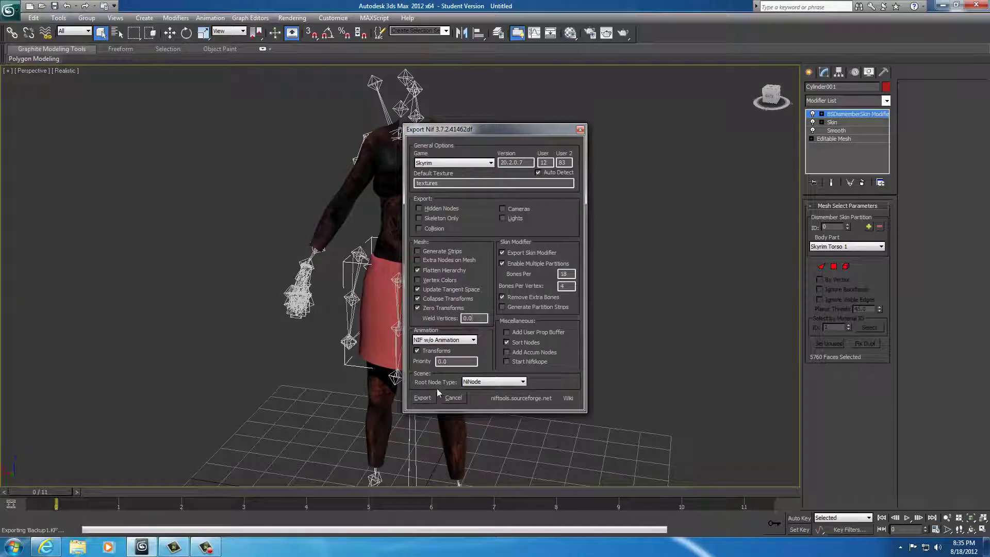
click(423, 398)
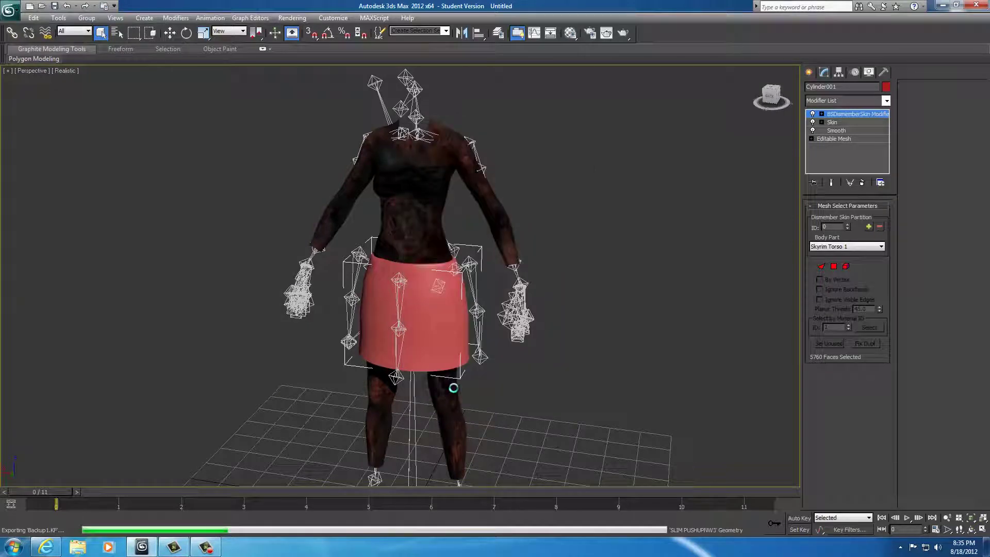
alt+middle_drag(483, 392, 558, 392)
Step: Start a new scene without saving the changes to the current one
click(15, 11)
click(30, 33)
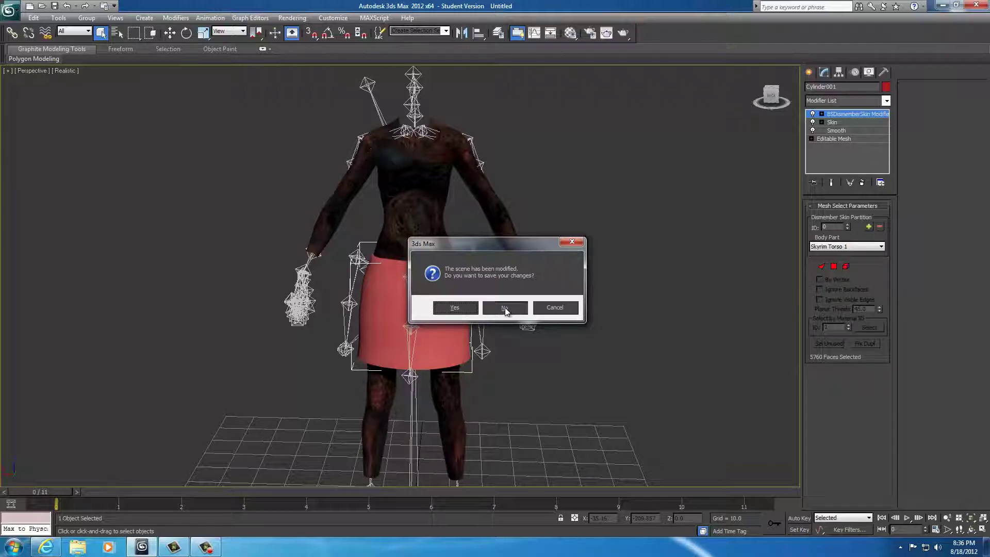
click(505, 308)
Step: Import the Backup1 NIF from the 01FemaleTesting folder on the Desktop, without importing a skeleton
click(9, 10)
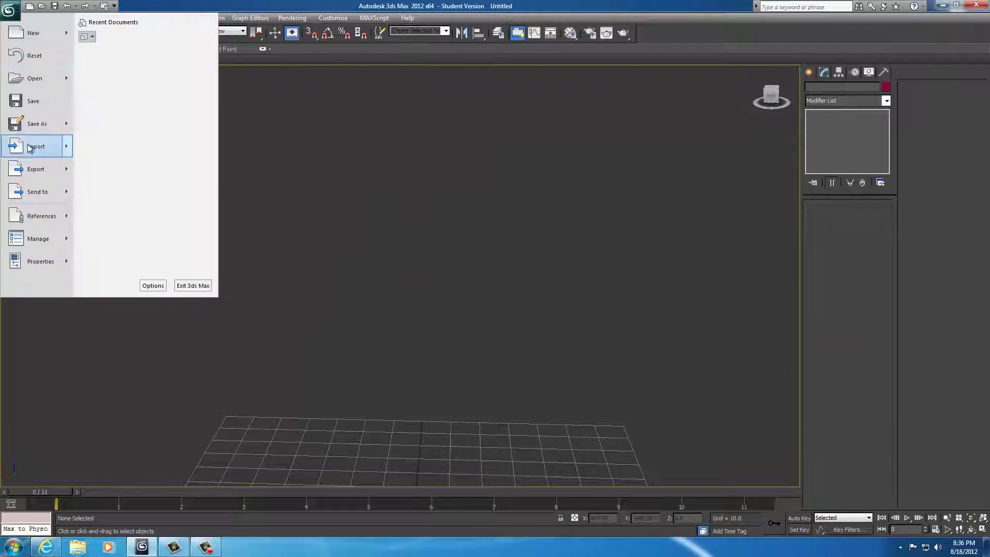
click(32, 141)
click(78, 24)
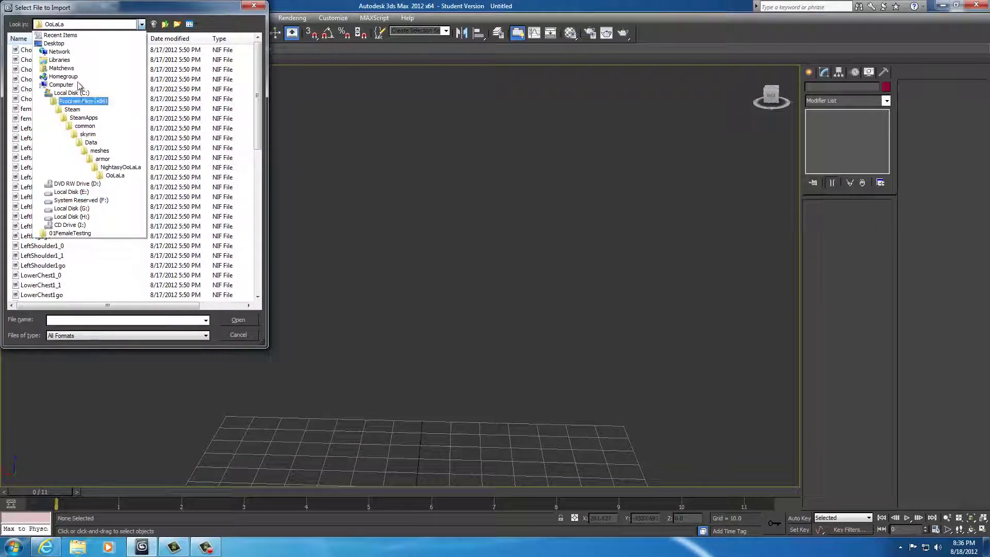
click(53, 43)
double_click(135, 129)
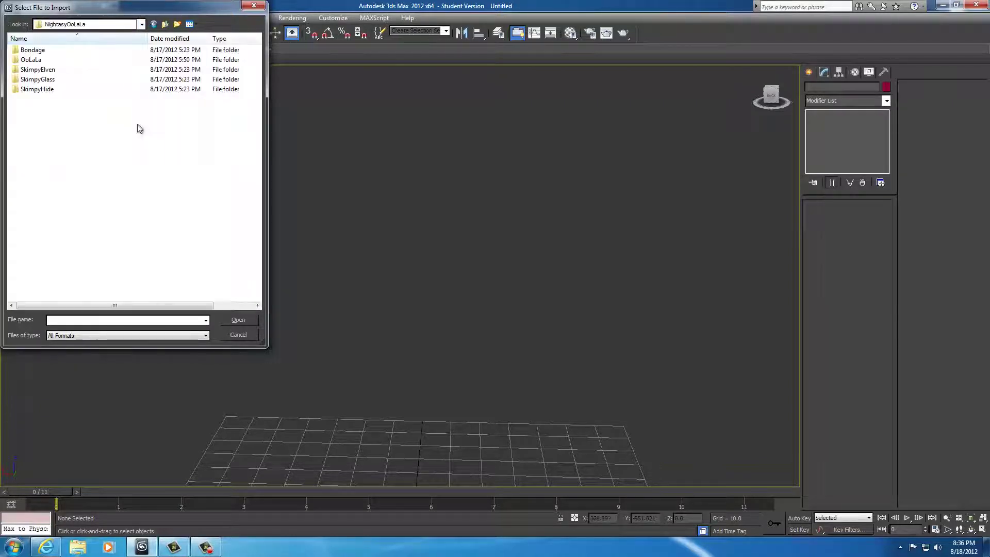
click(93, 25)
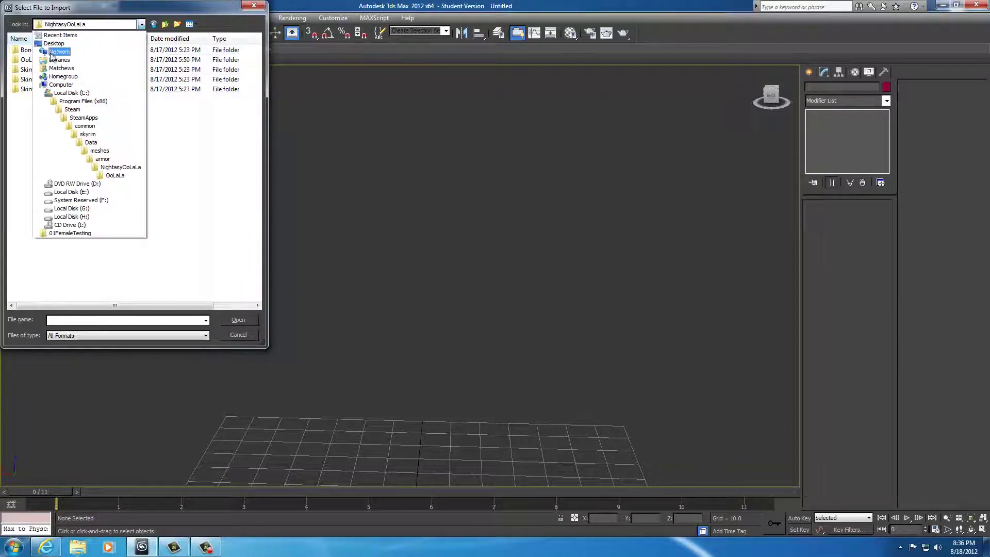
click(51, 43)
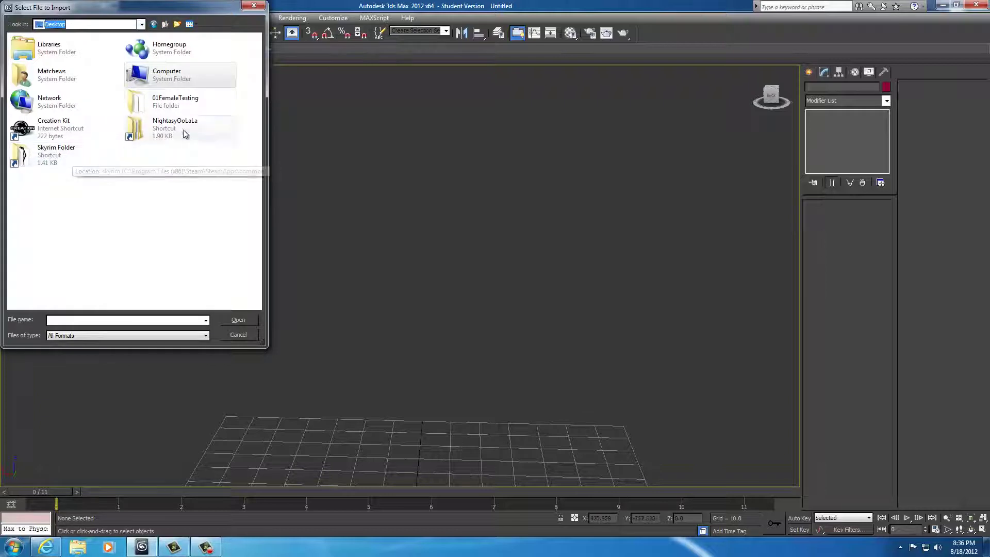
double_click(164, 103)
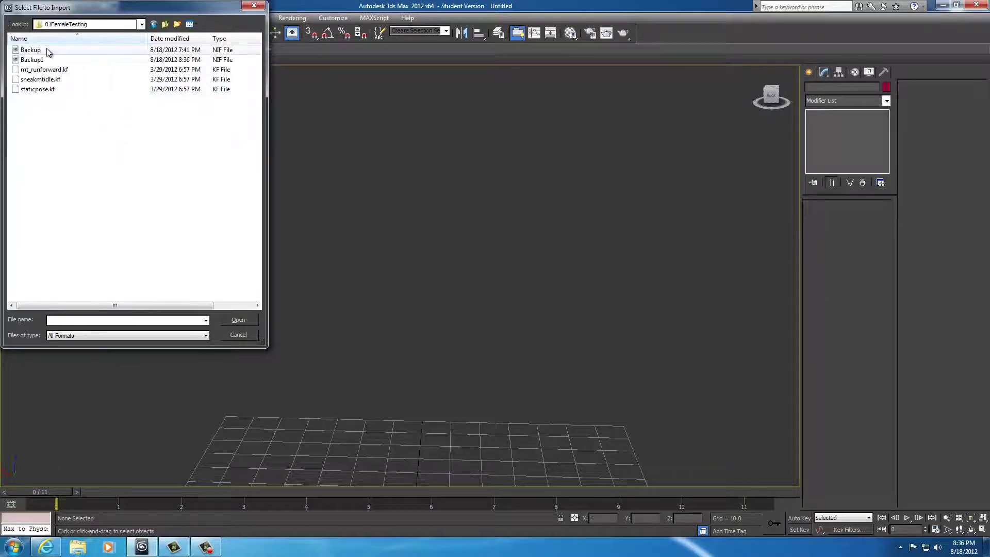
click(32, 60)
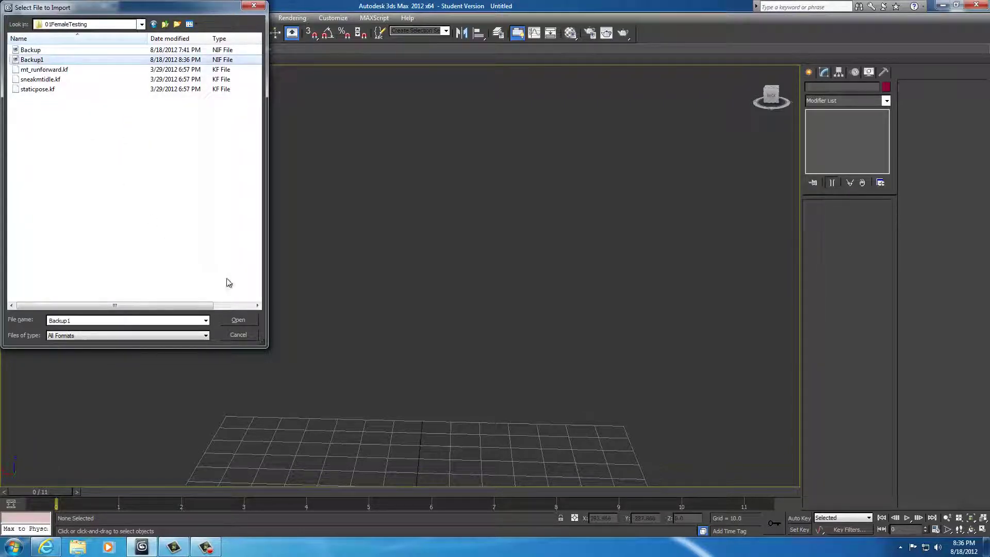
click(233, 316)
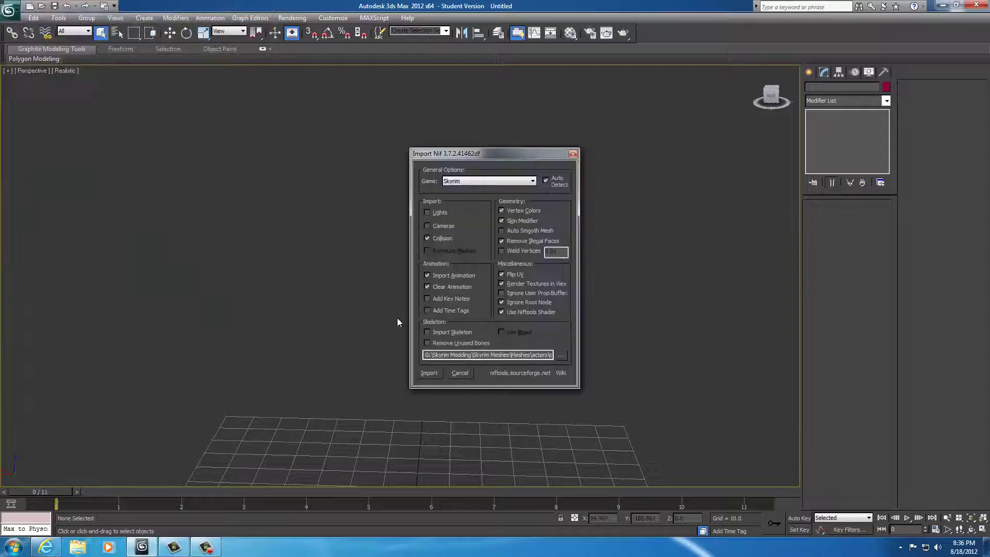
click(429, 373)
scroll(512, 364, up, 3)
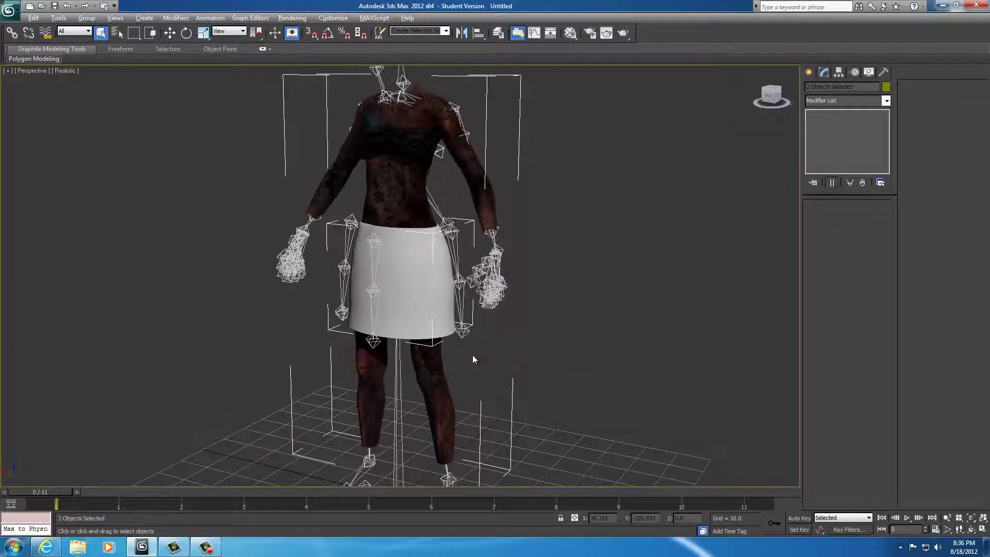
alt+middle_drag(473, 359, 509, 338)
scroll(510, 309, up, 3)
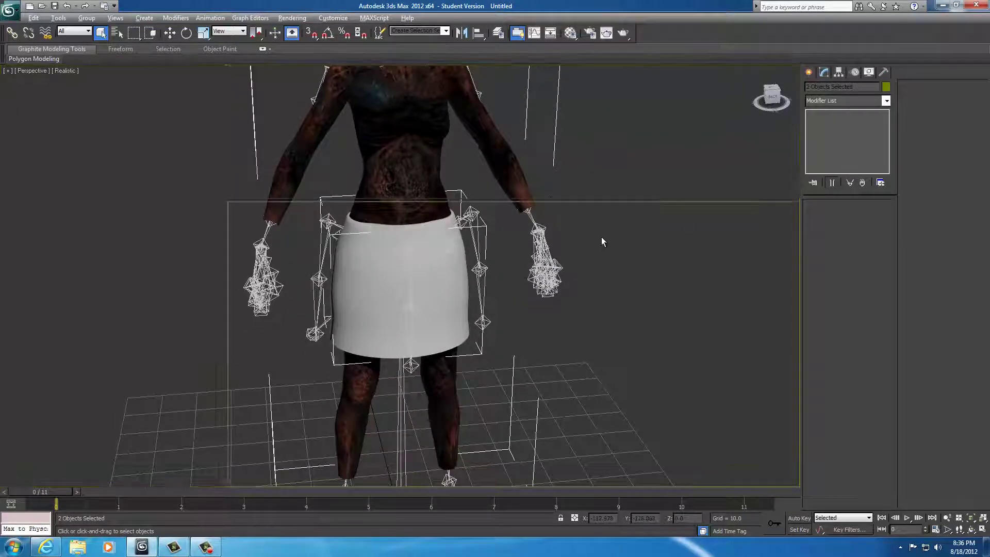
Step: Show the scene in the four-viewport layout and widen the Left view for working on the skirt
key(alt+w)
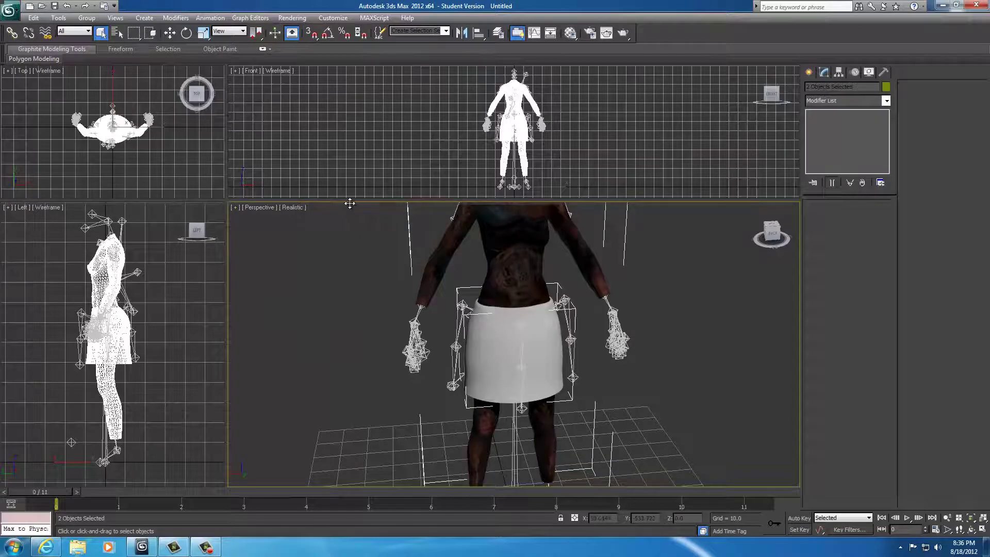
drag(227, 201, 384, 203)
middle_drag(309, 278, 323, 274)
scroll(310, 299, down, 3)
scroll(304, 303, up, 3)
Step: Open the skirt's Editable Mesh for vertex editing beneath its Skin and BSDismemberSkin modifiers
click(221, 351)
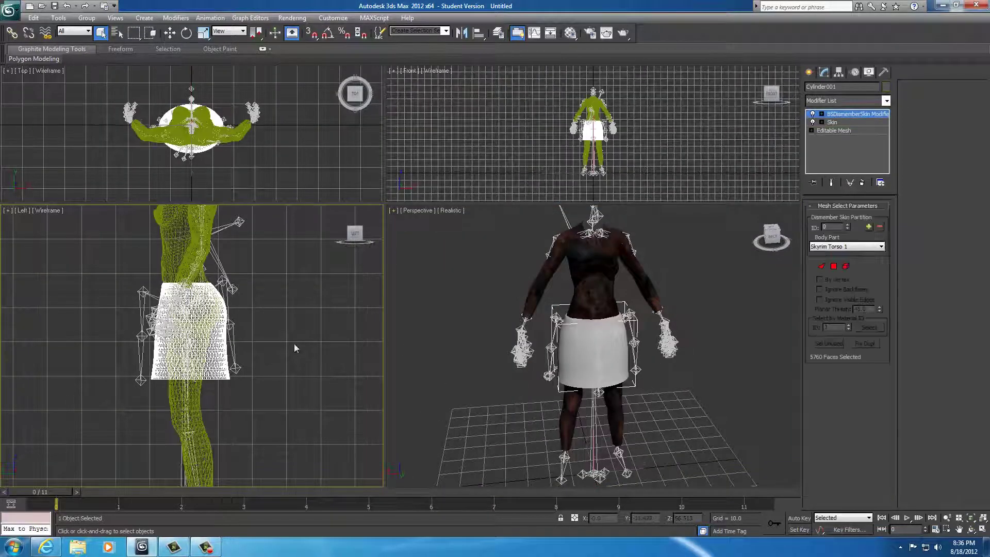
click(849, 131)
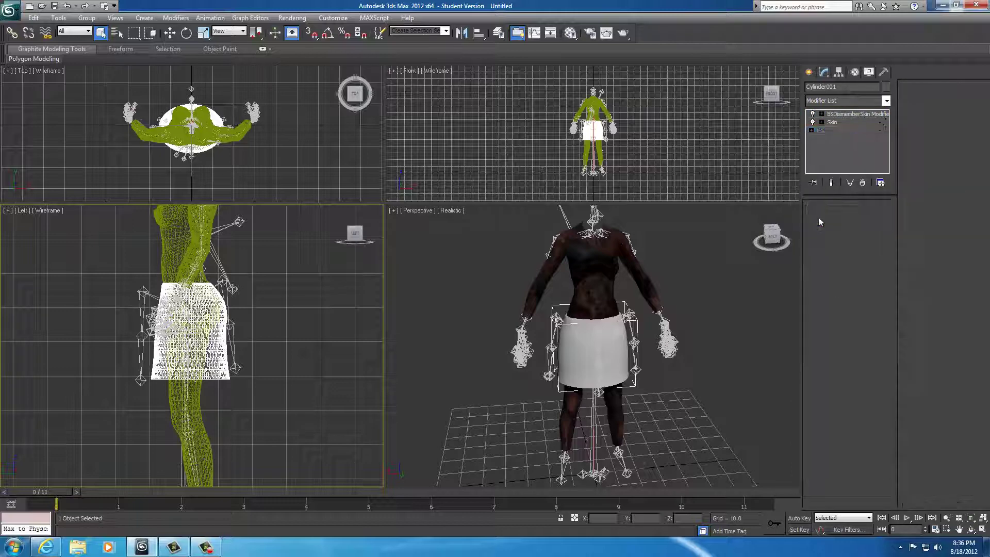
click(820, 219)
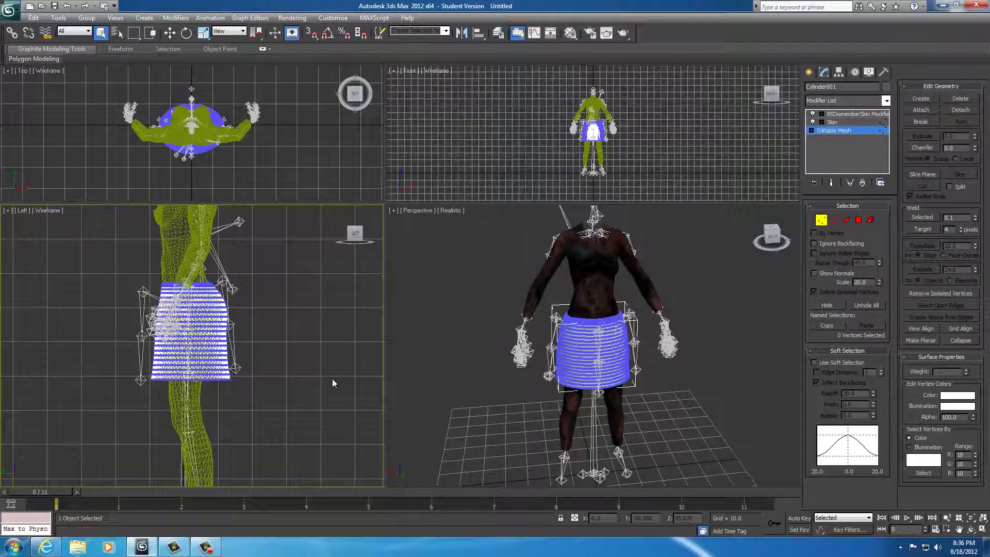
scroll(302, 392, up, 6)
middle_drag(675, 390, 656, 421)
scroll(656, 421, up, 6)
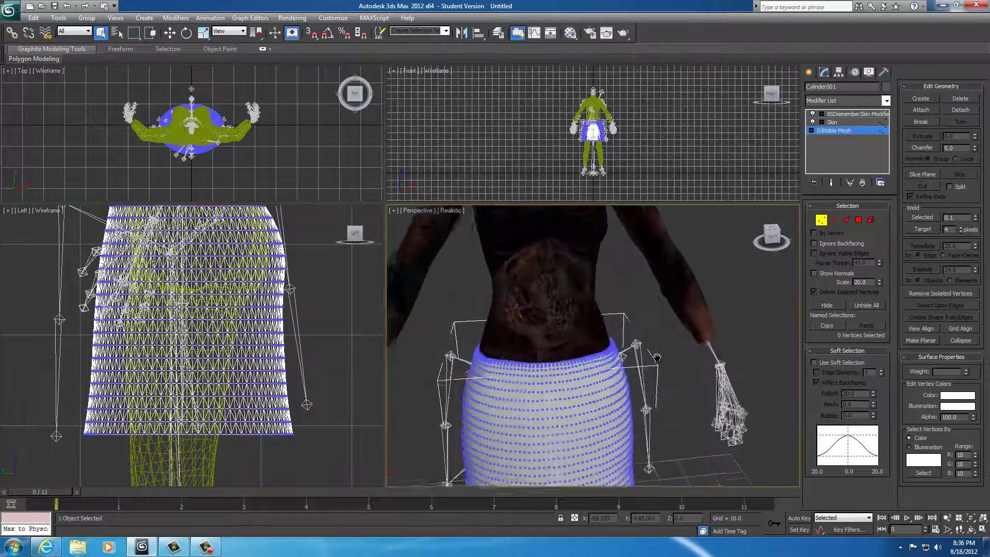
Step: Select a vertex near the top of the skirt at the +X hip and enable soft selection with a falloff of 5.2
alt+middle_drag(700, 395, 707, 397)
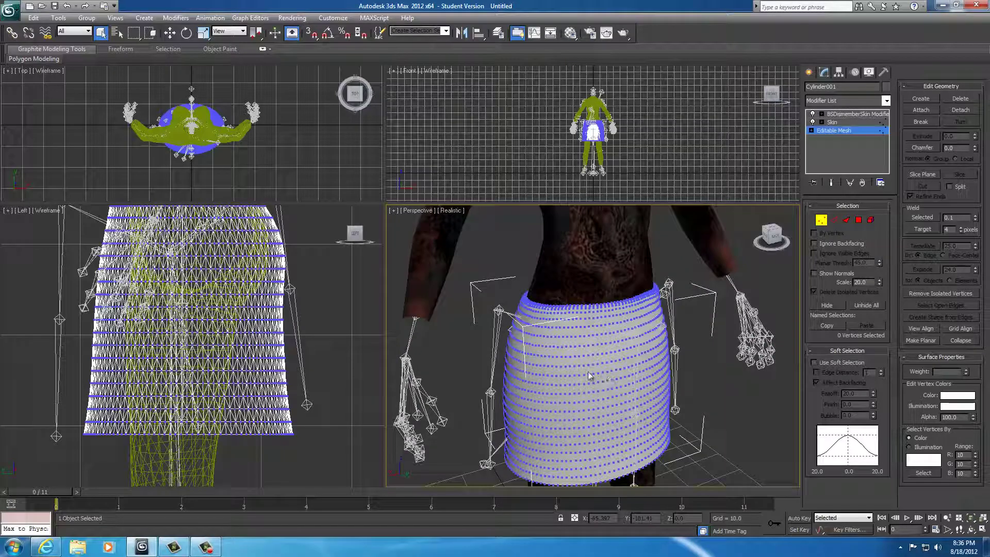
click(540, 345)
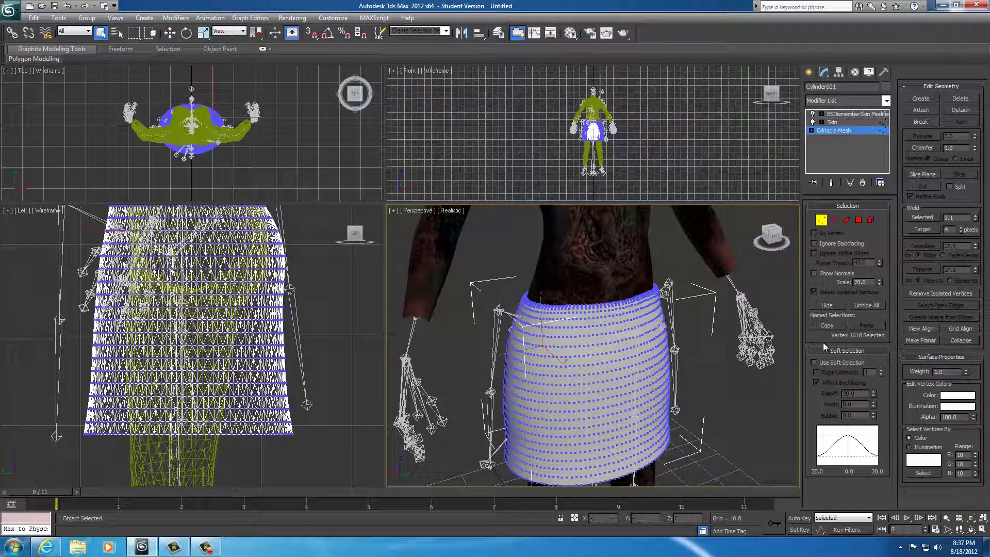
click(819, 362)
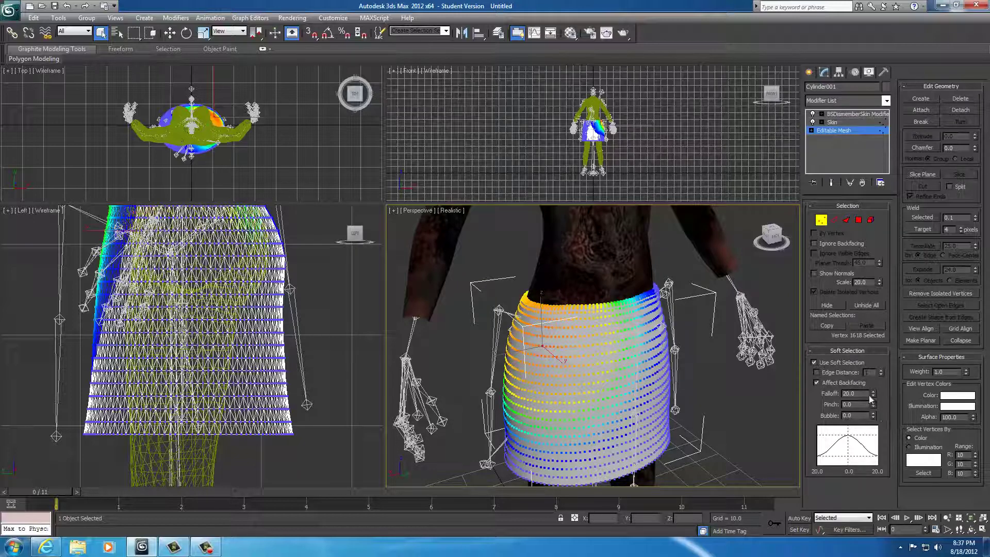
drag(871, 396, 878, 432)
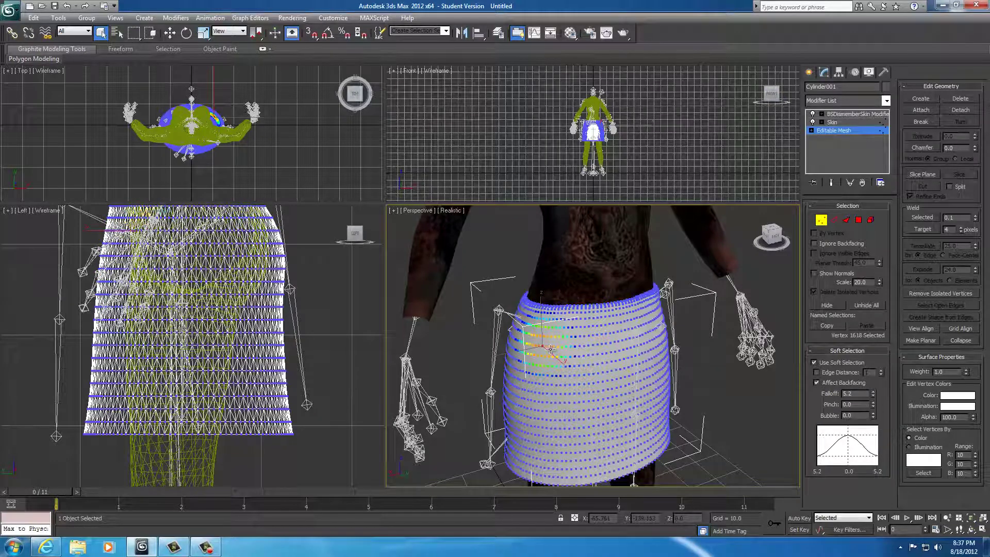
Step: Extend the selection to six neighbouring vertices on the skirt's +X hip and move them slightly outward from the body
ctrl+click(554, 347)
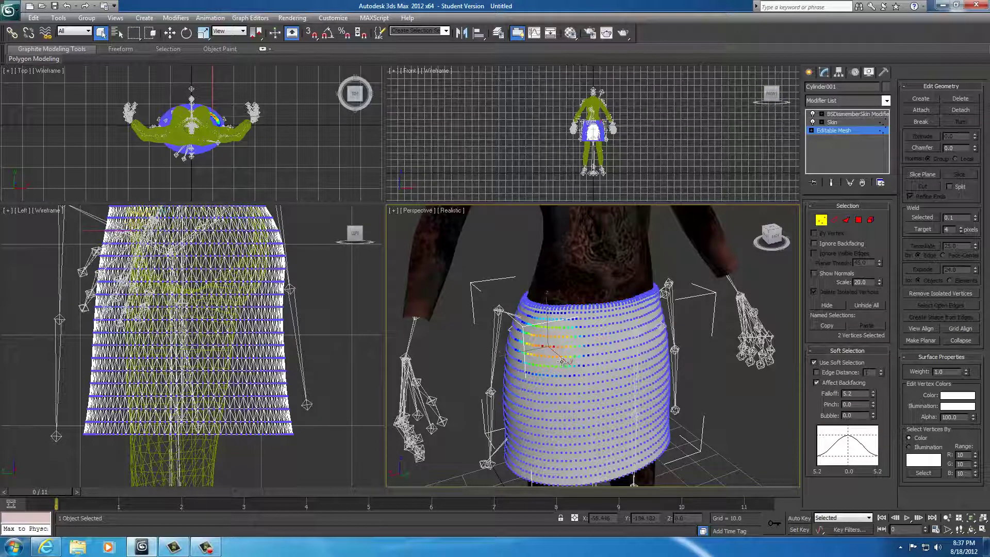
right_click(558, 365)
click(576, 370)
alt+middle_drag(576, 370, 550, 367)
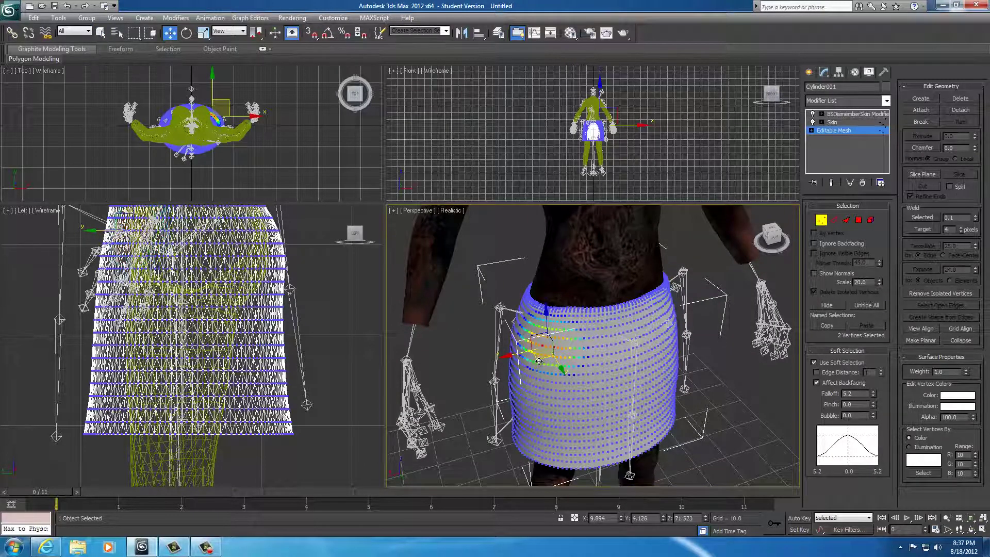
alt+middle_drag(569, 366, 546, 362)
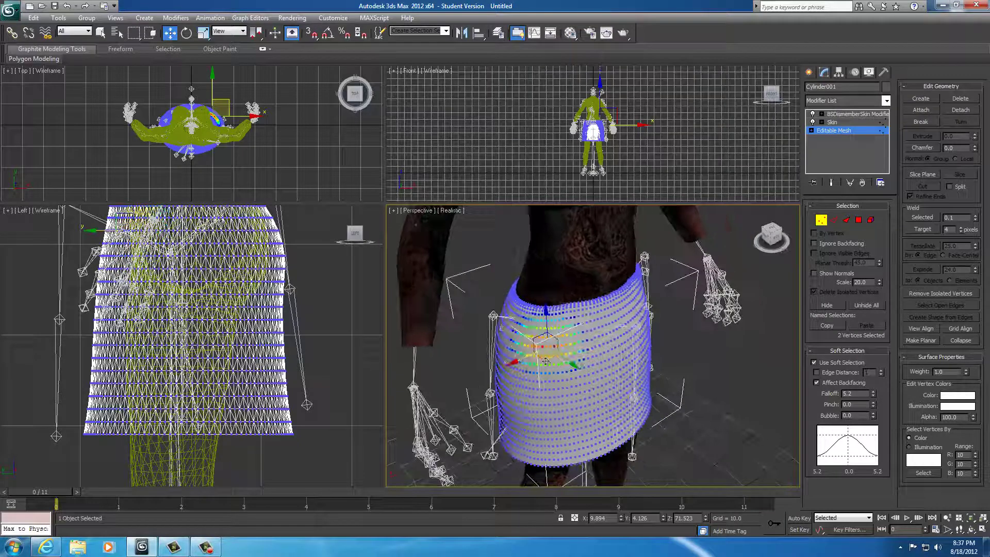
ctrl+click(522, 344)
ctrl+click(565, 355)
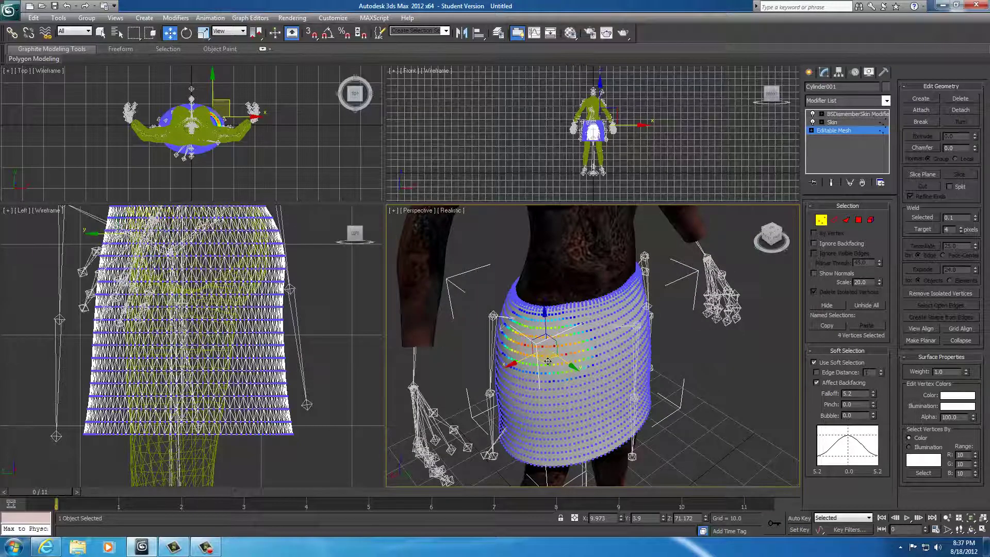
ctrl+click(553, 374)
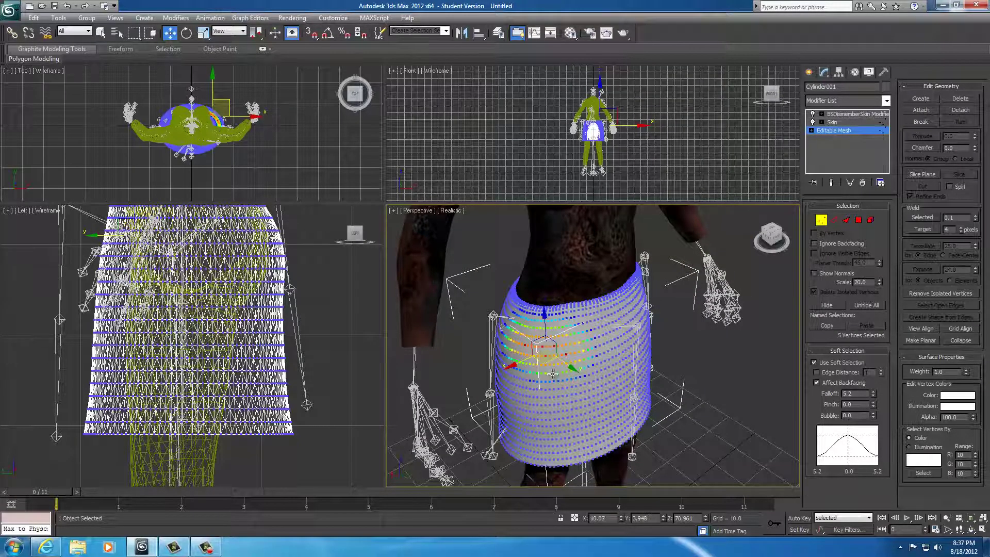
ctrl+click(532, 357)
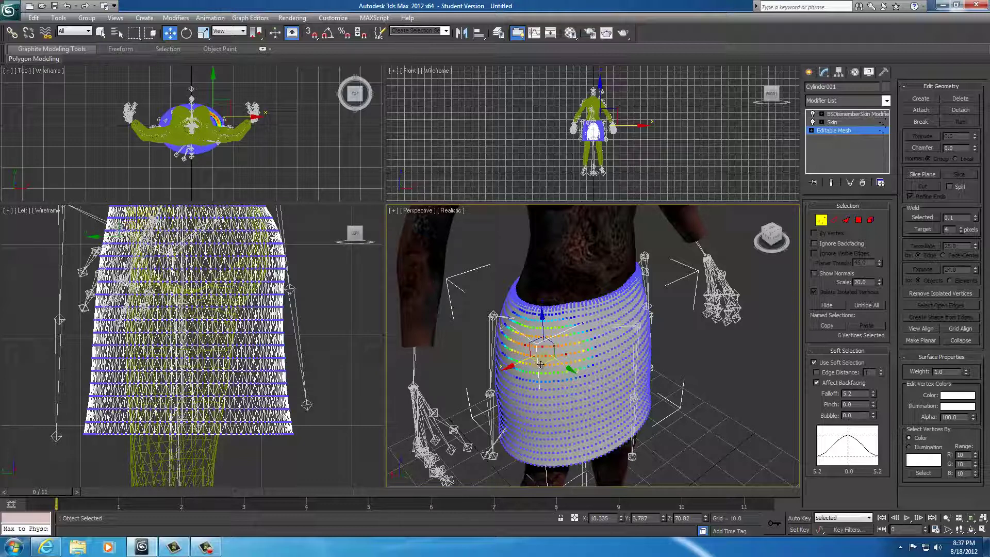
drag(540, 364, 540, 365)
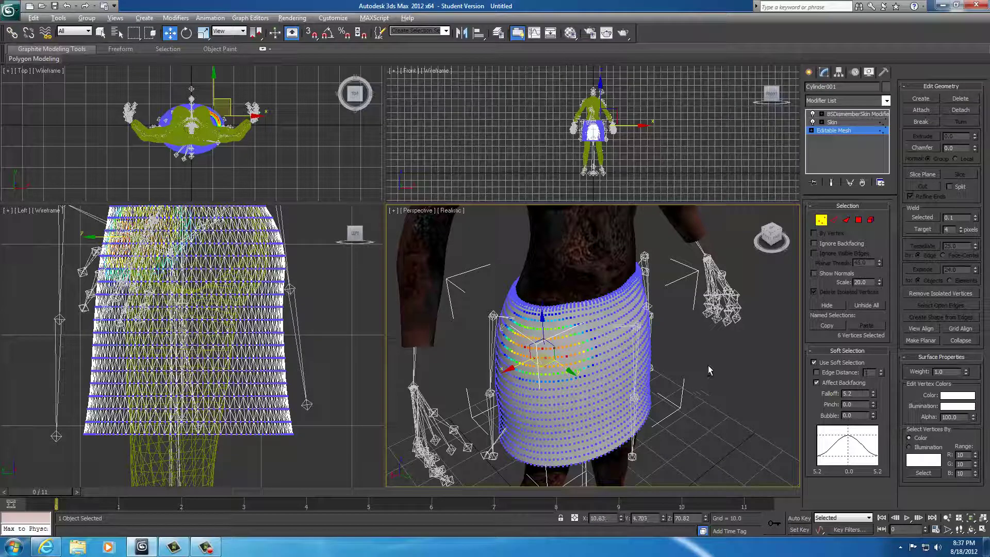
Step: Select four neighbouring vertices near the top of the skirt at the opposite hip and move them slightly outward
alt+middle_drag(709, 370, 670, 374)
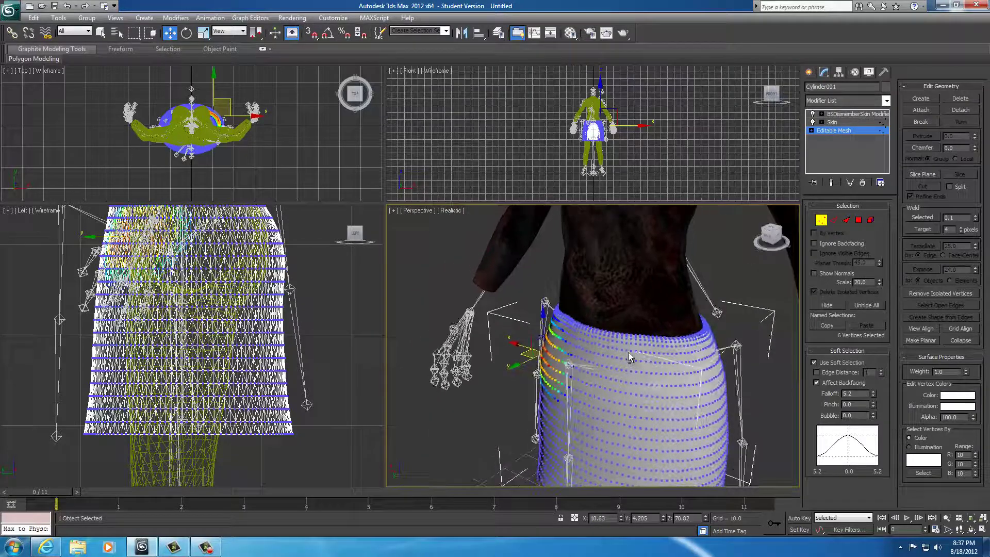
click(680, 373)
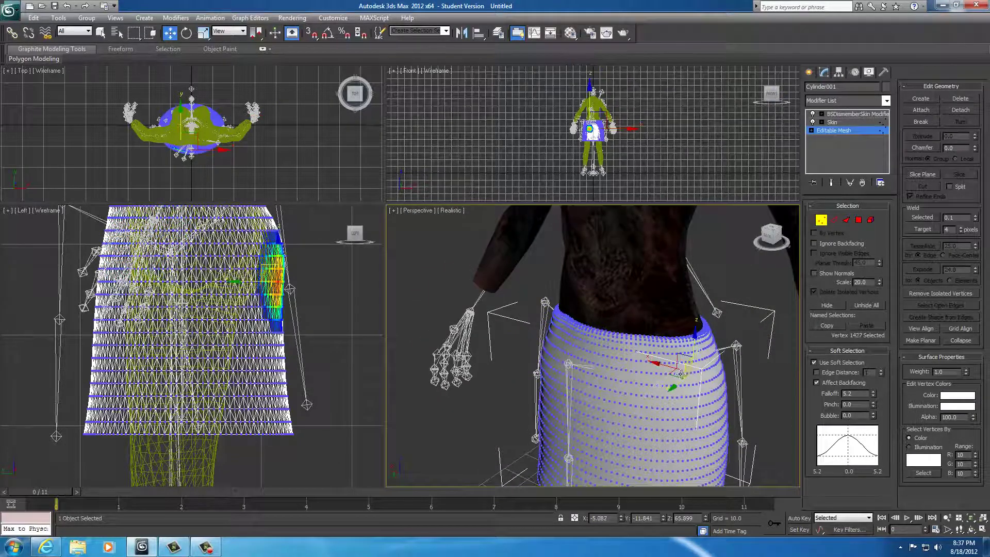
click(657, 376)
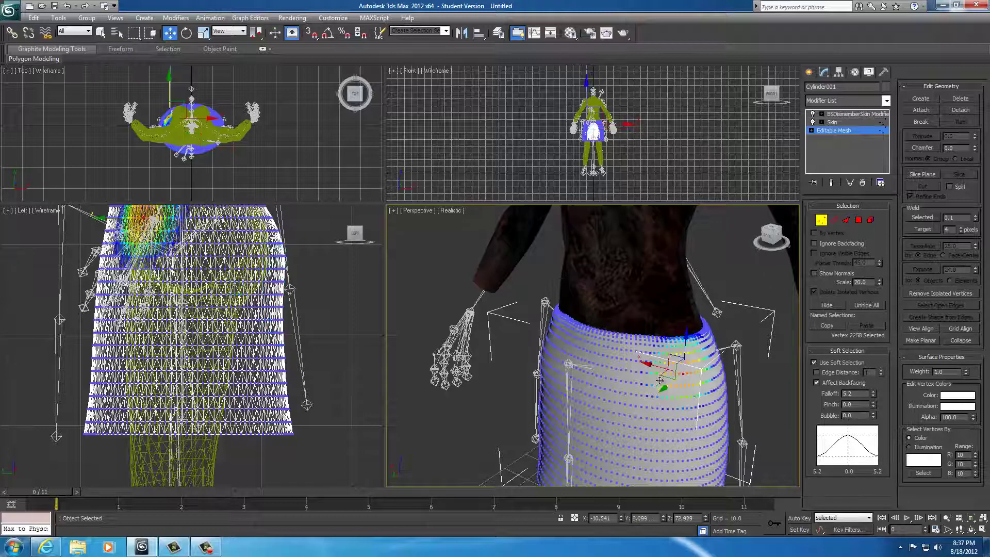
ctrl+click(650, 373)
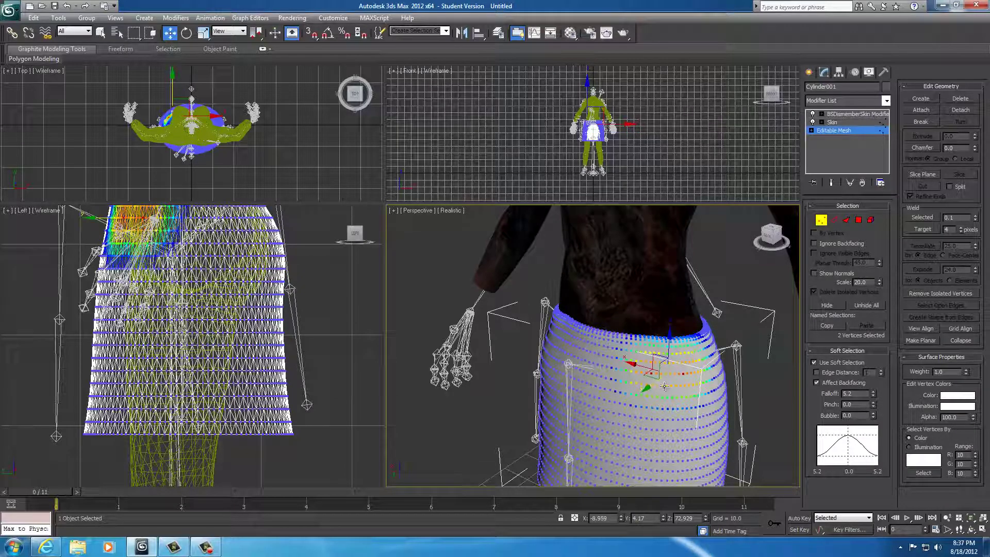
ctrl+click(662, 388)
ctrl+click(644, 387)
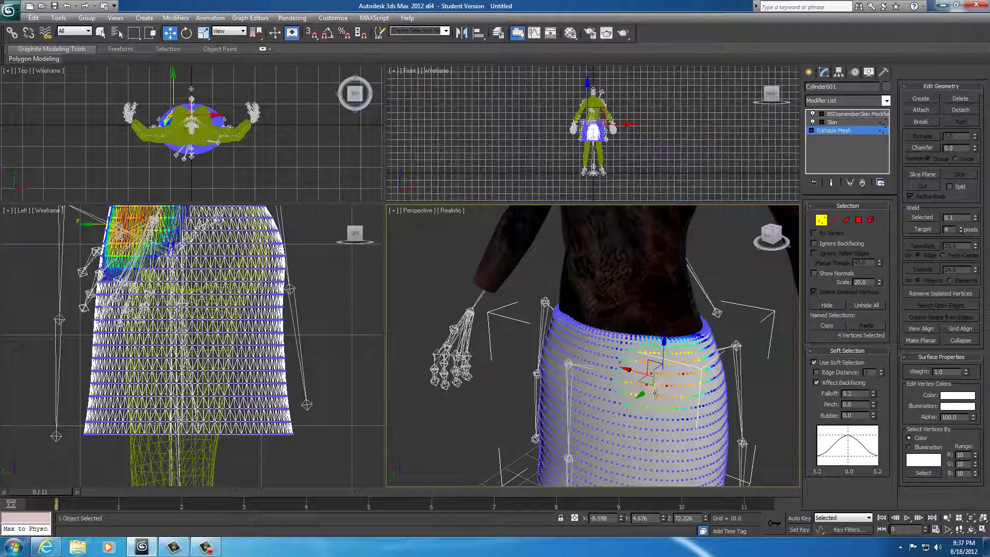
alt+middle_drag(667, 398, 673, 401)
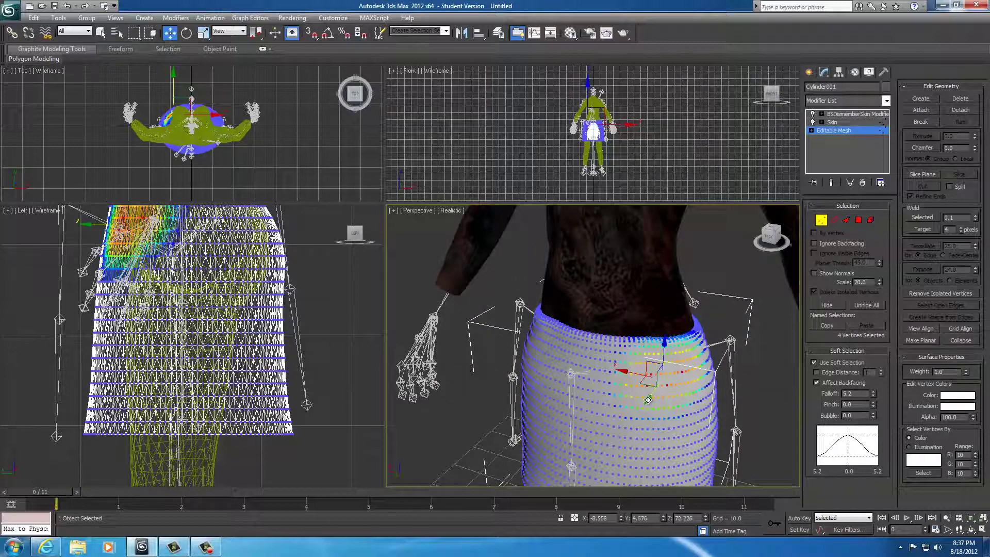
alt+middle_drag(647, 400, 669, 405)
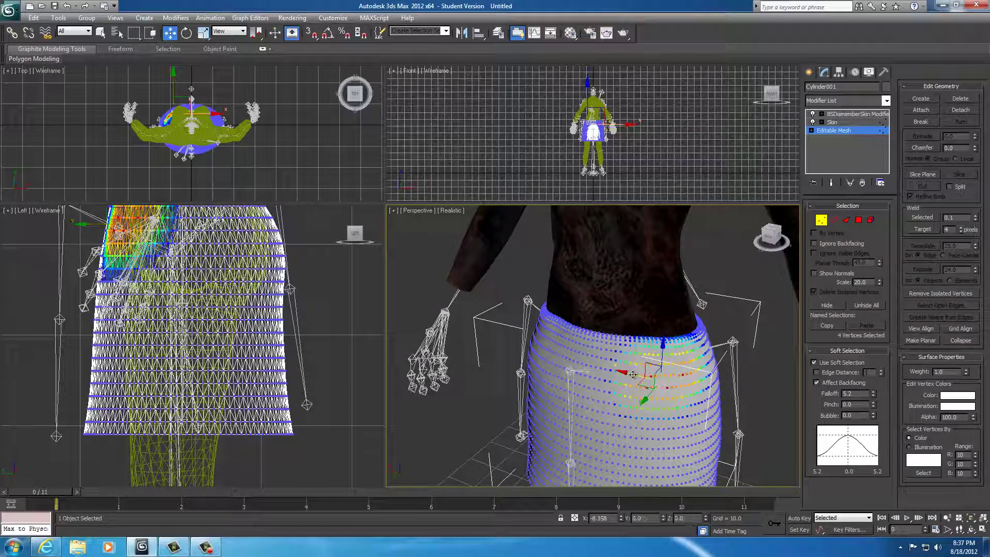
drag(632, 374, 633, 377)
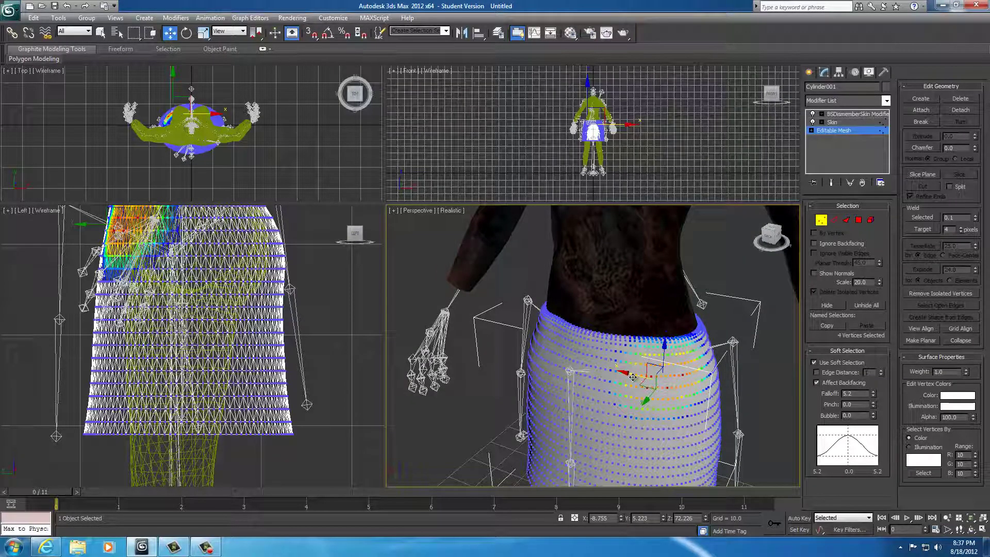